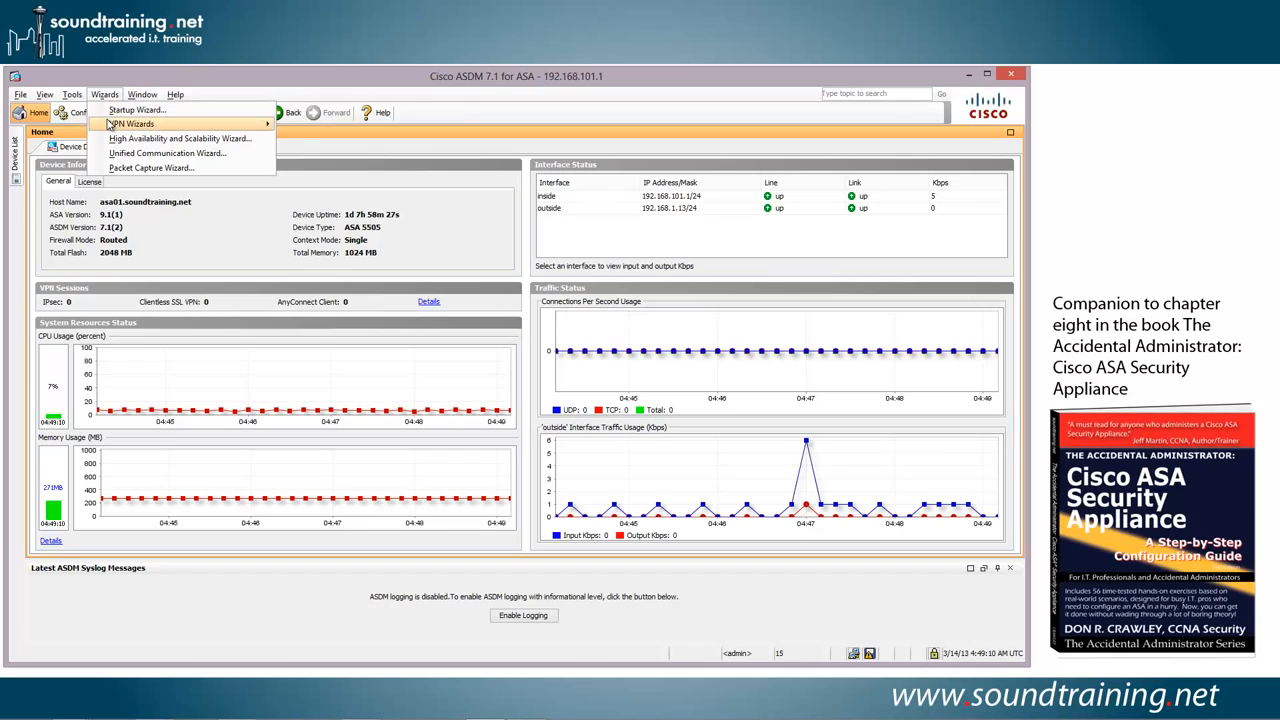
Start the AnyConnect VPN wizard and name the connection profile Account Reps
mouse_move(148, 124)
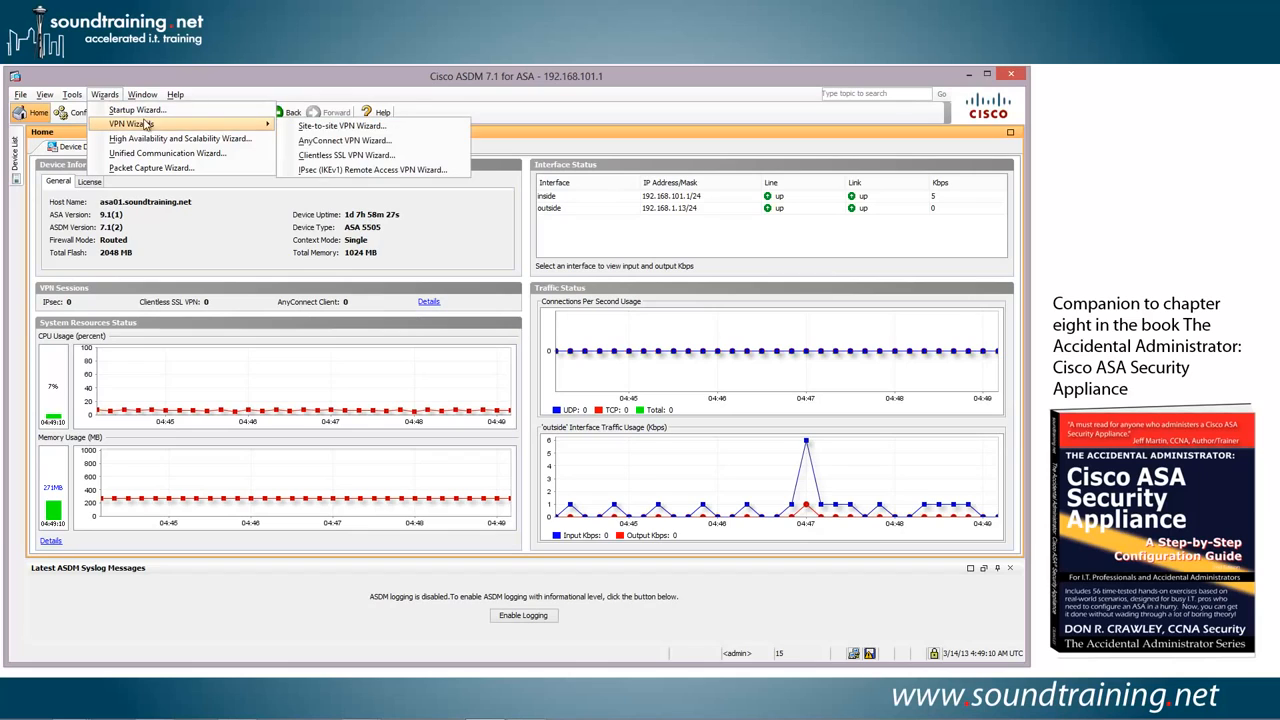
left_click(326, 142)
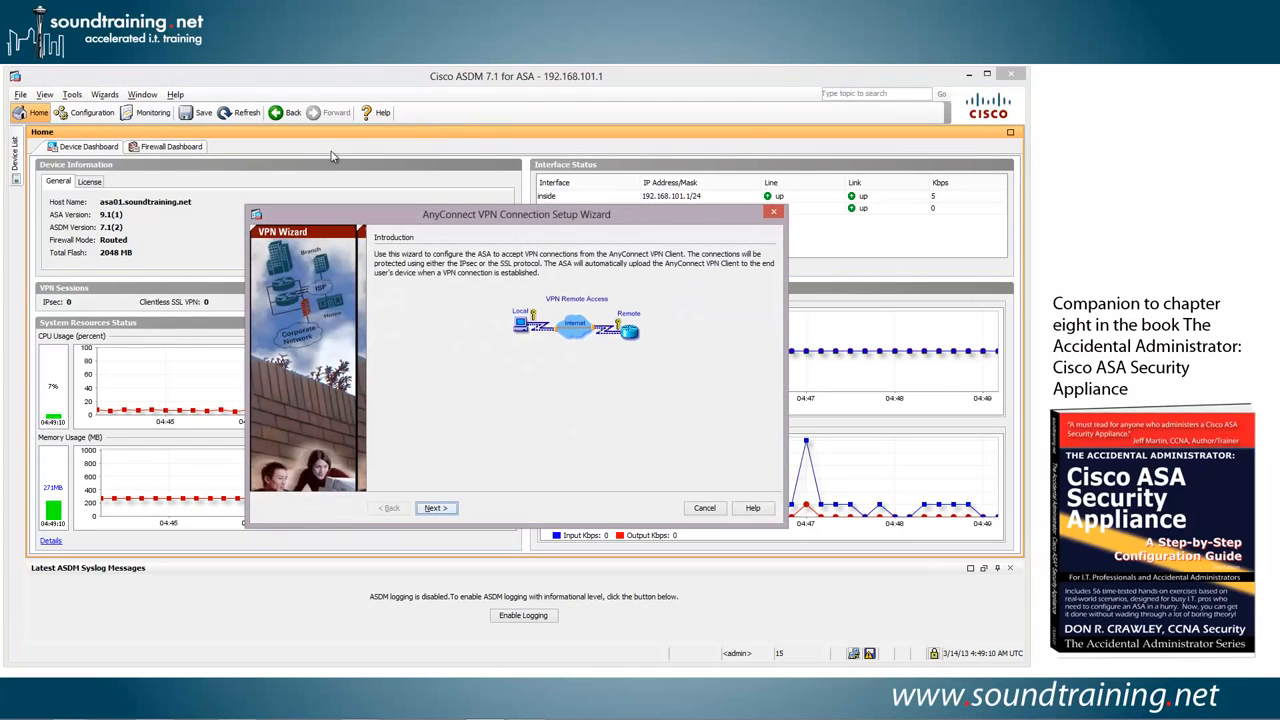
left_click(435, 508)
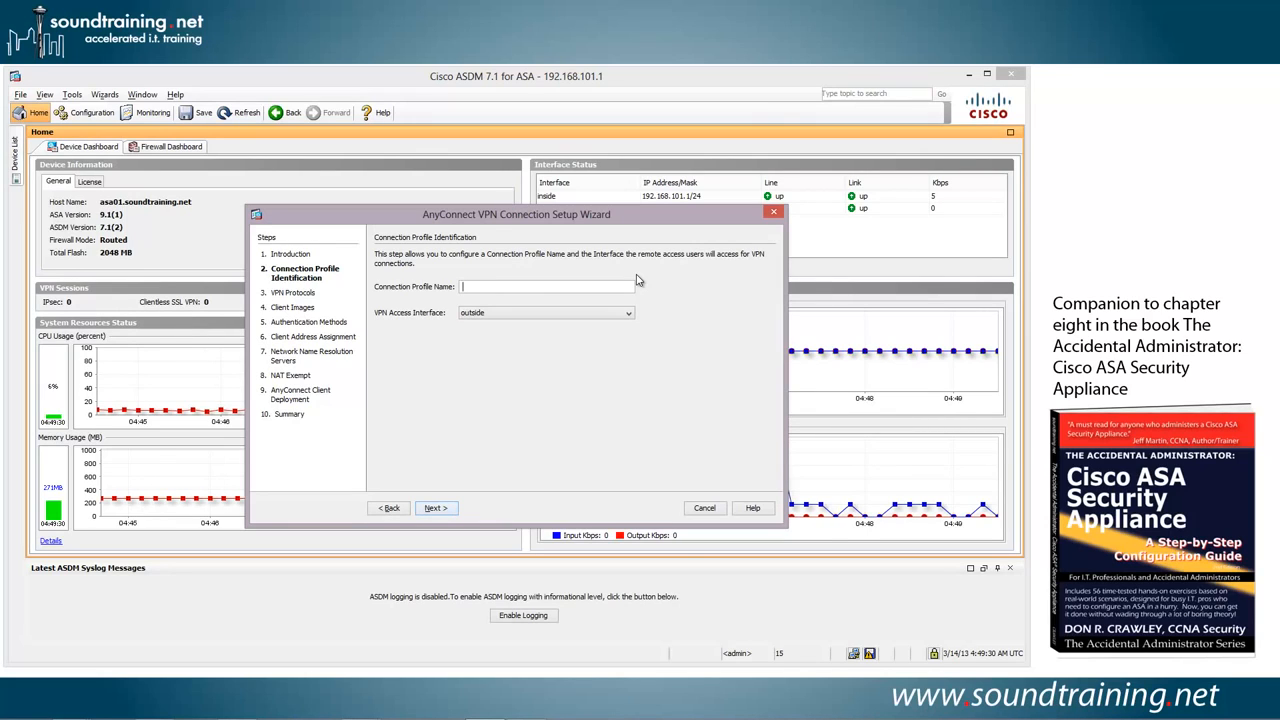
type("Account")
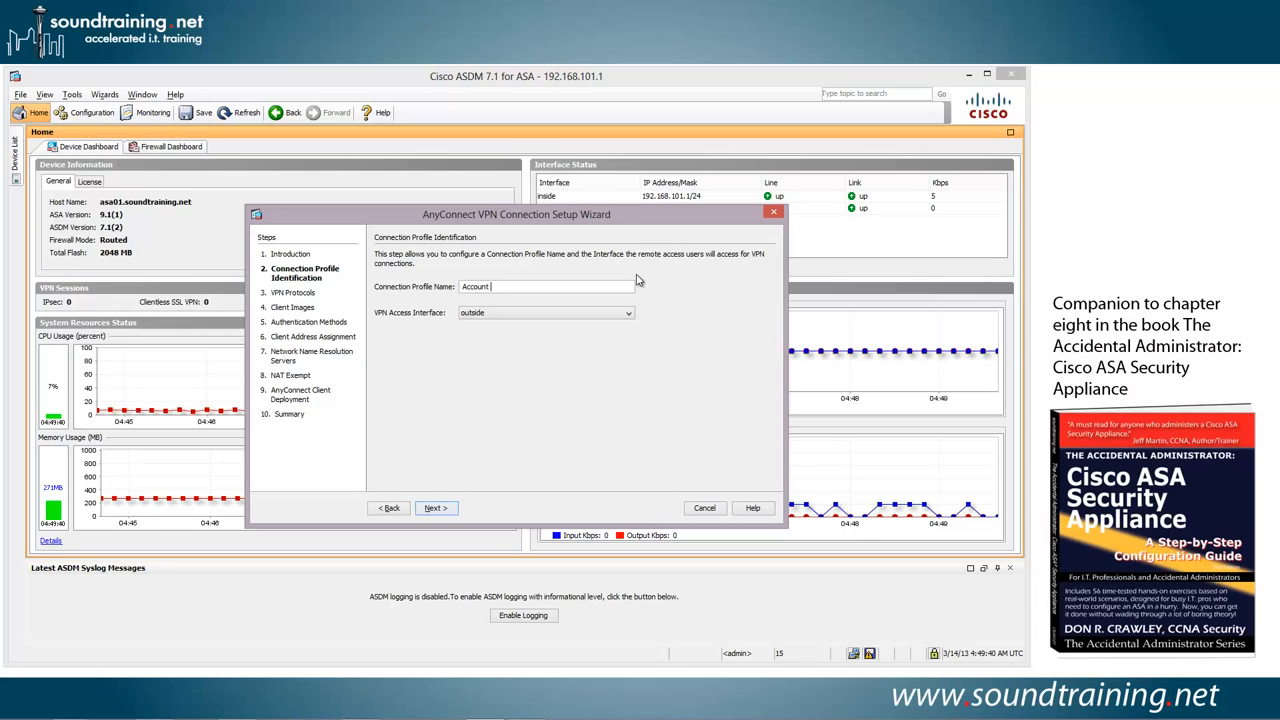
type(" Reps")
left_click(436, 508)
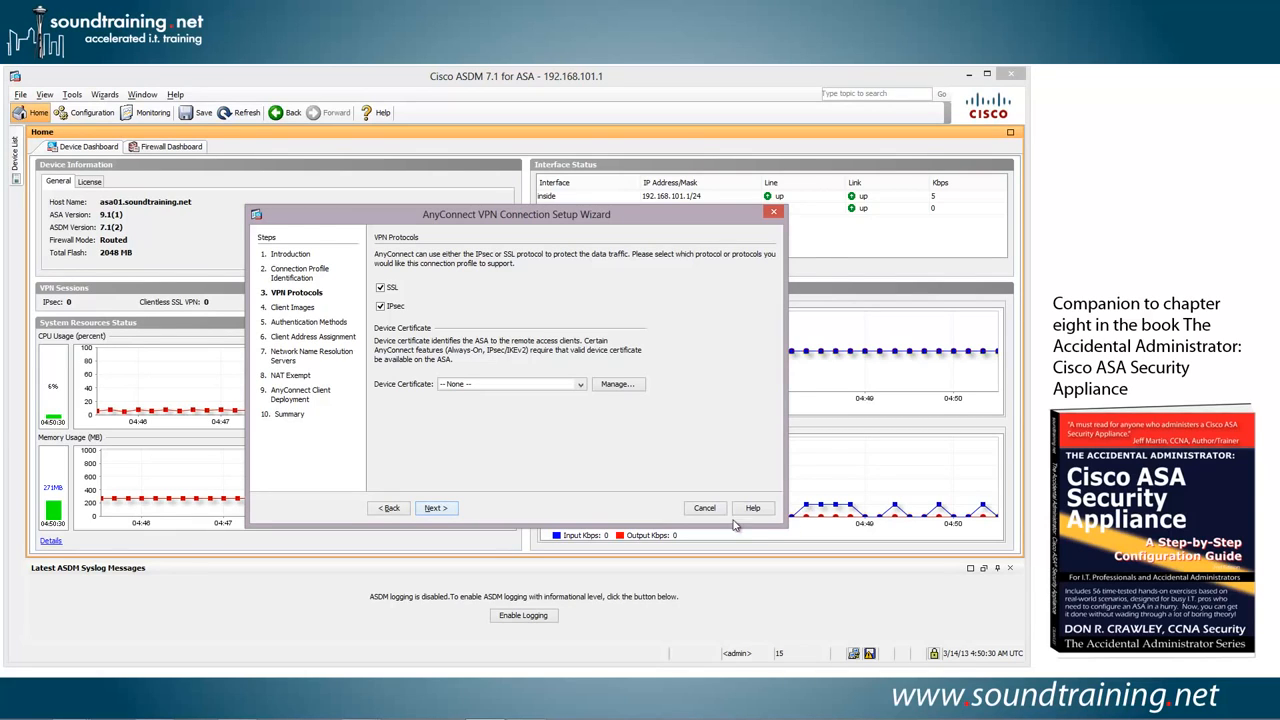
Assign the ASDM_TrustPoint1 device certificate to the VPN protocols and continue to the client images
left_click(581, 386)
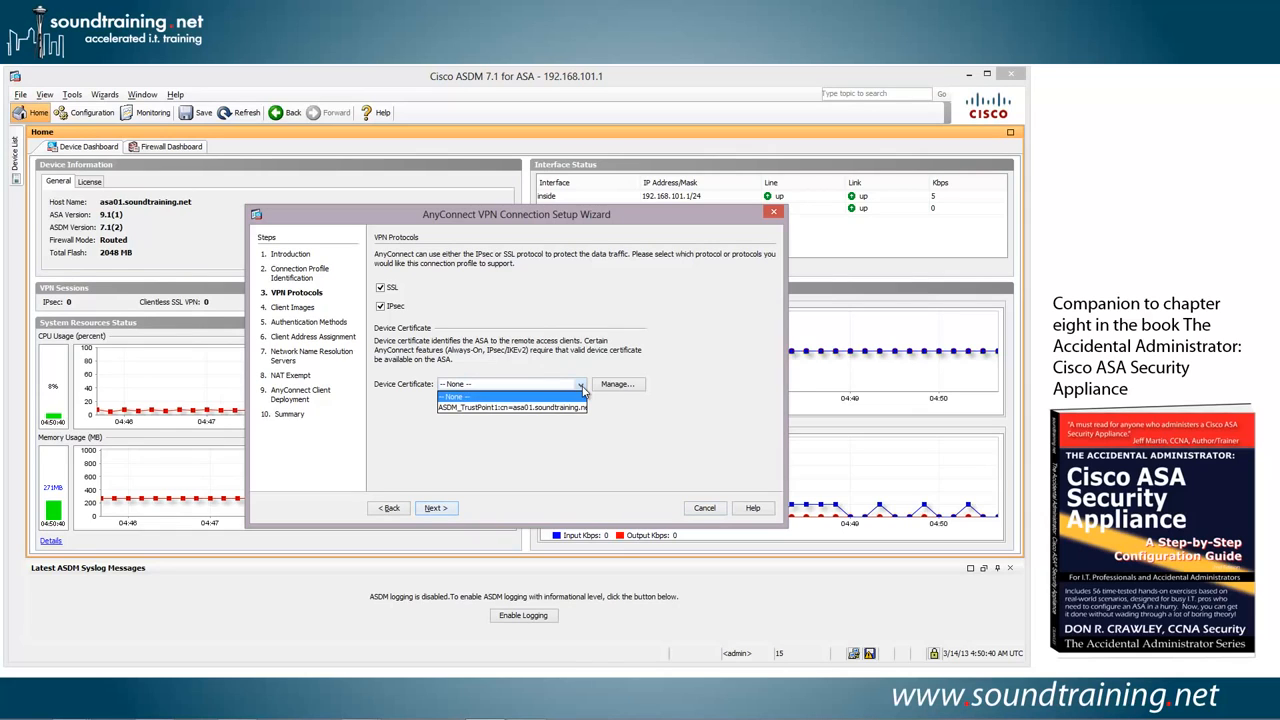
mouse_move(549, 415)
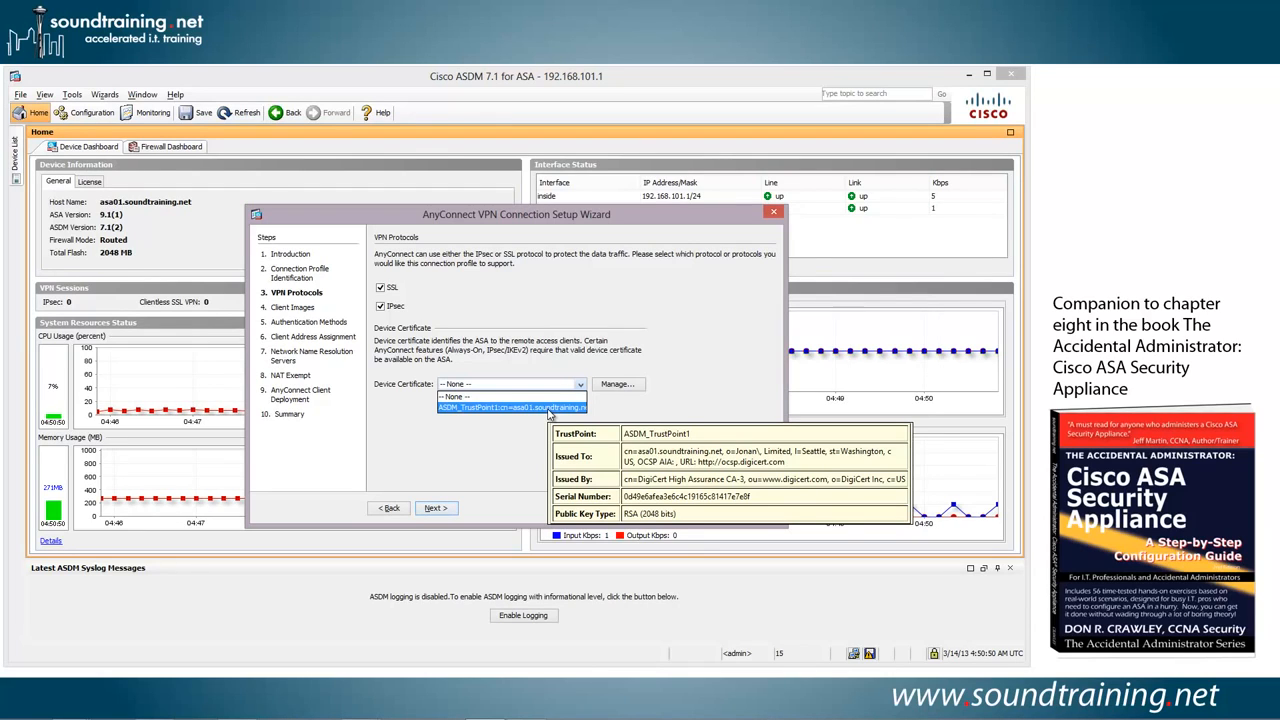
left_click(547, 409)
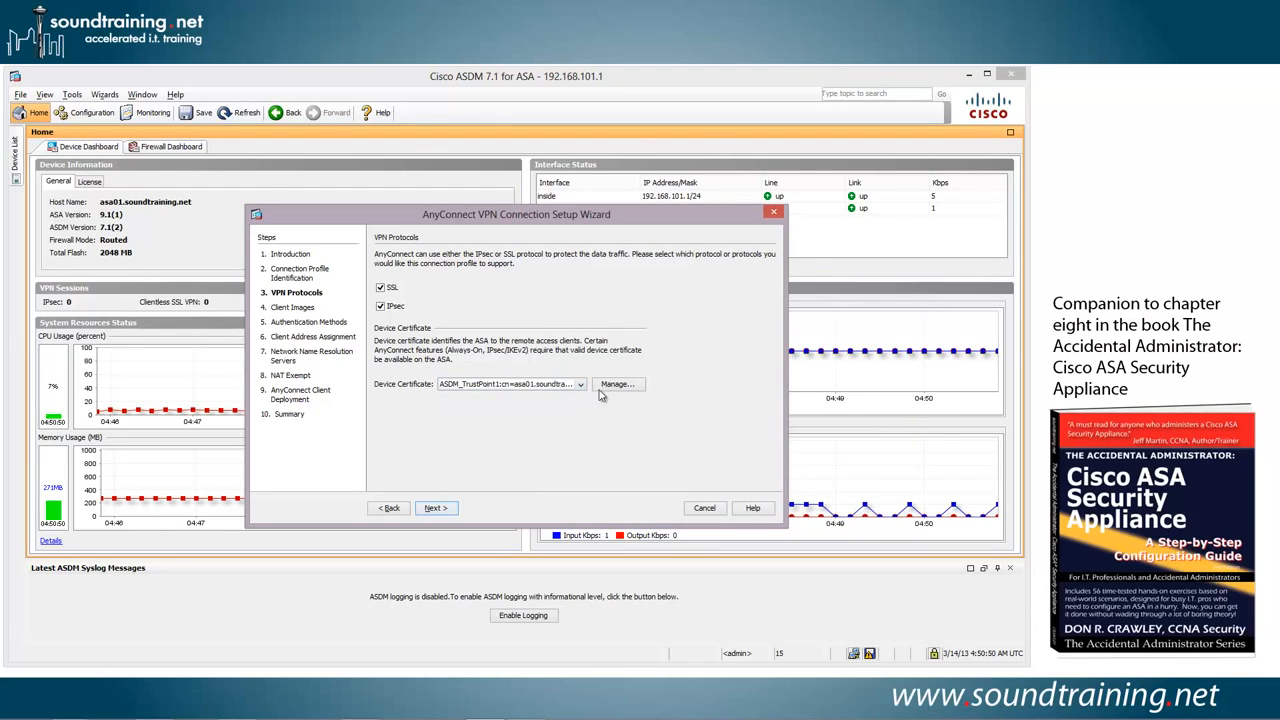
left_click(436, 508)
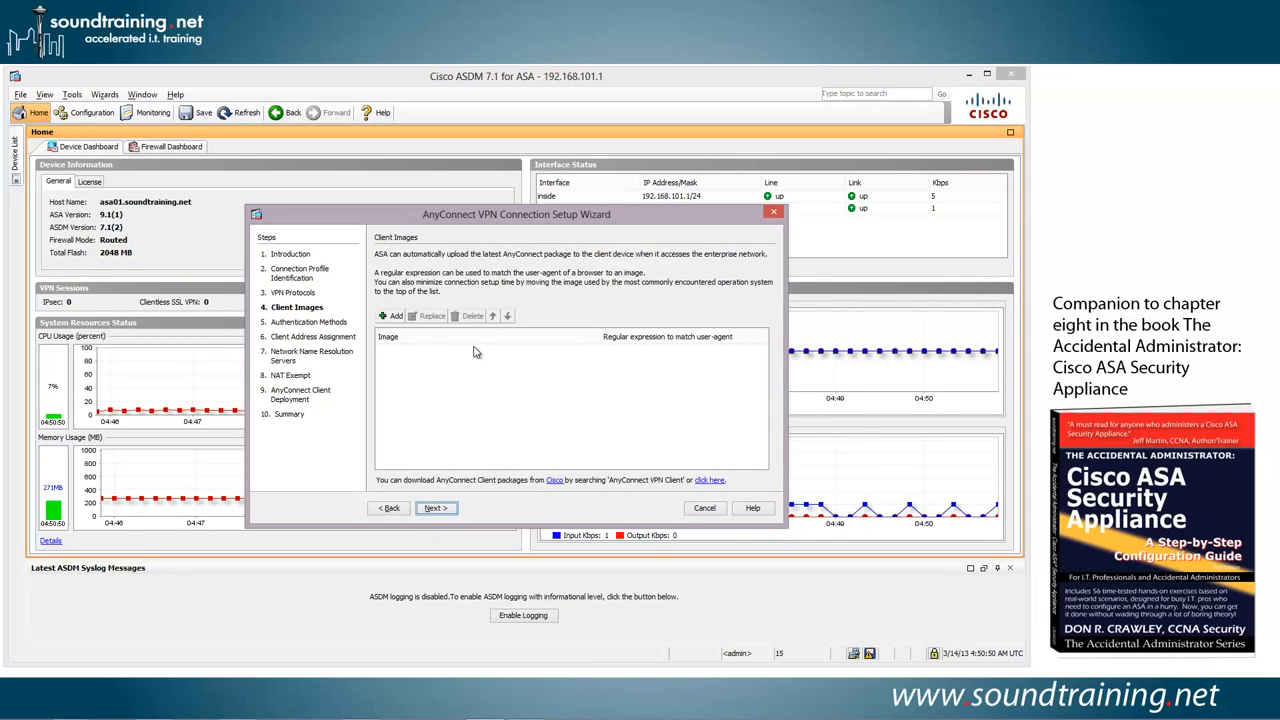
Add anyconnect-win-3.1.02040-k9.pkg from flash as the AnyConnect client image and continue to the authentication methods
left_click(394, 316)
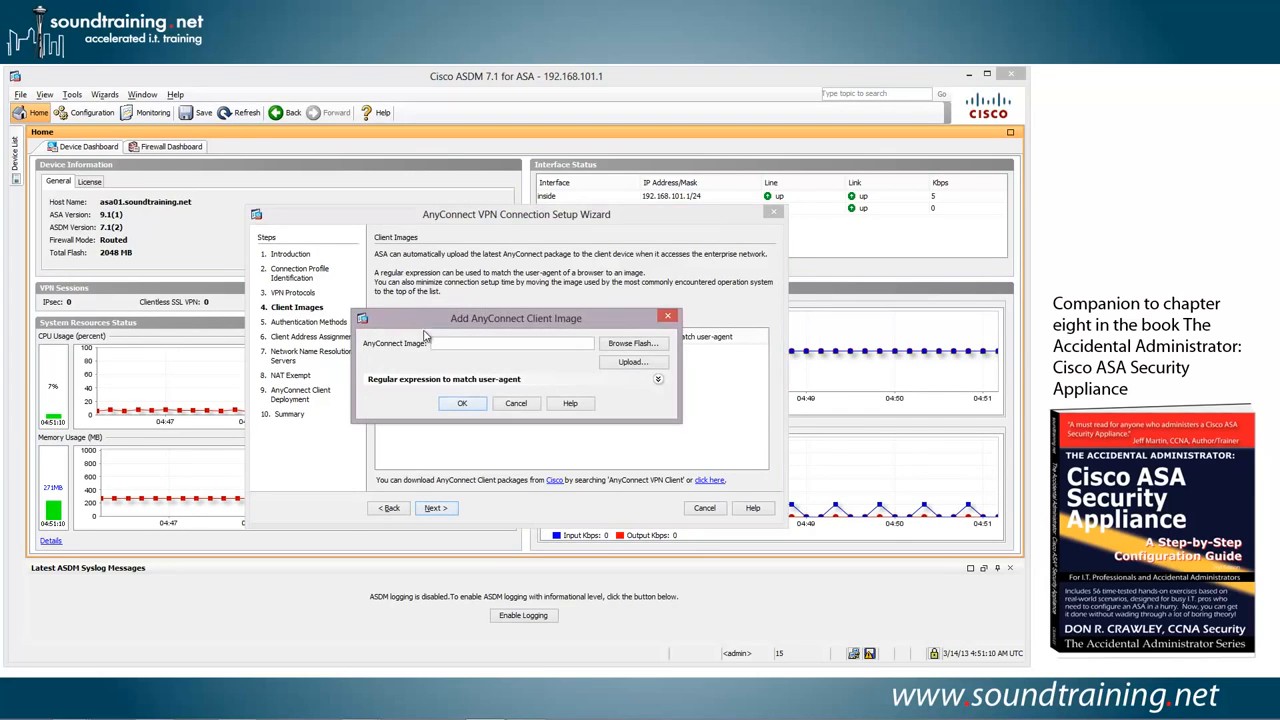
left_click(640, 344)
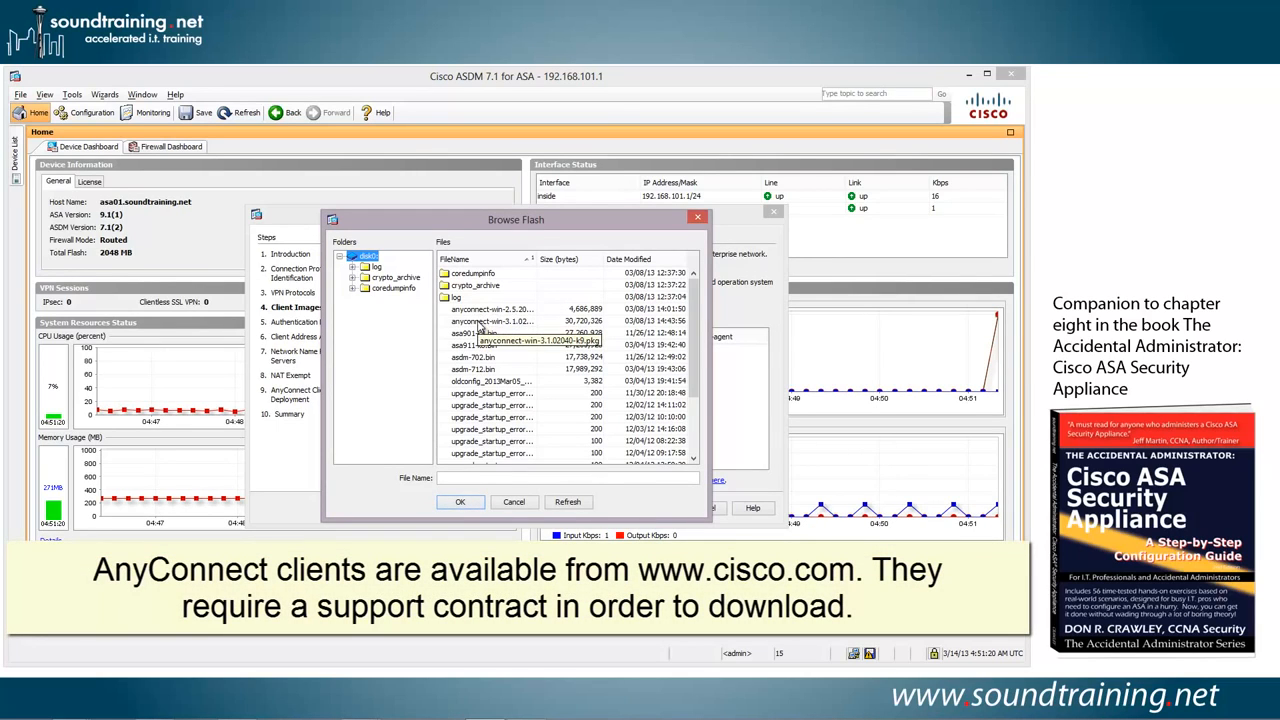
left_click(480, 323)
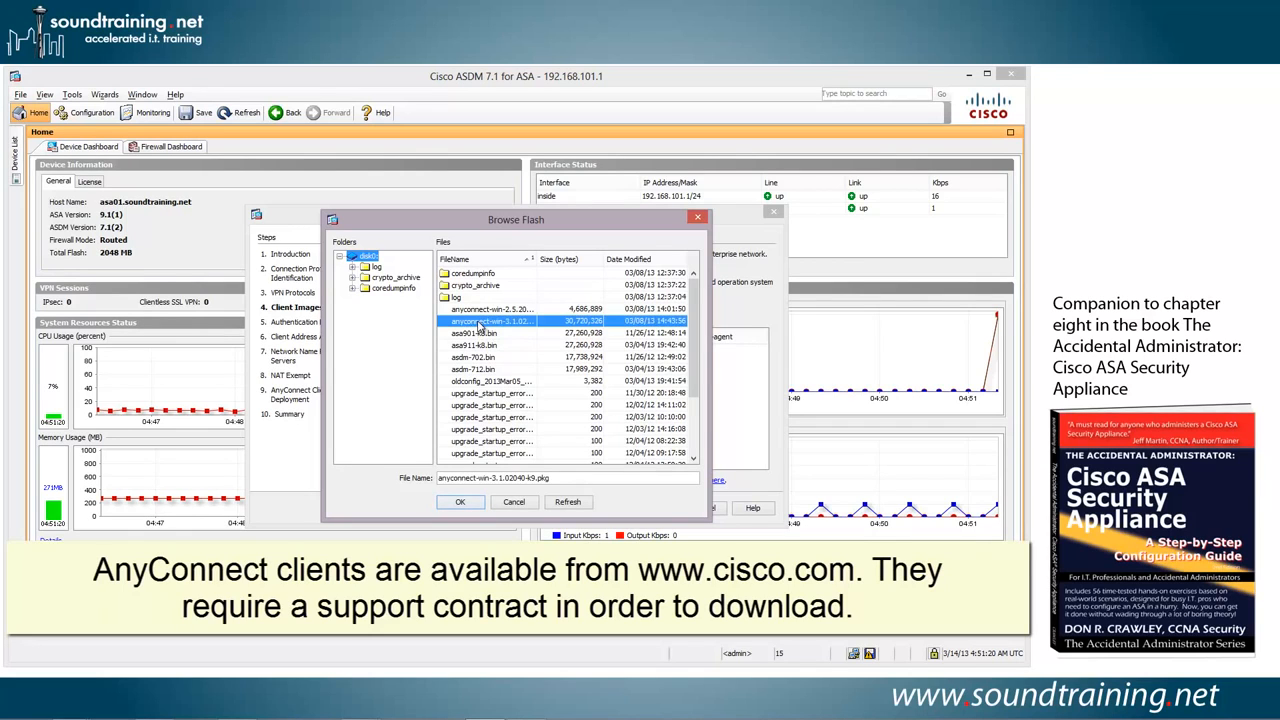
left_click(461, 503)
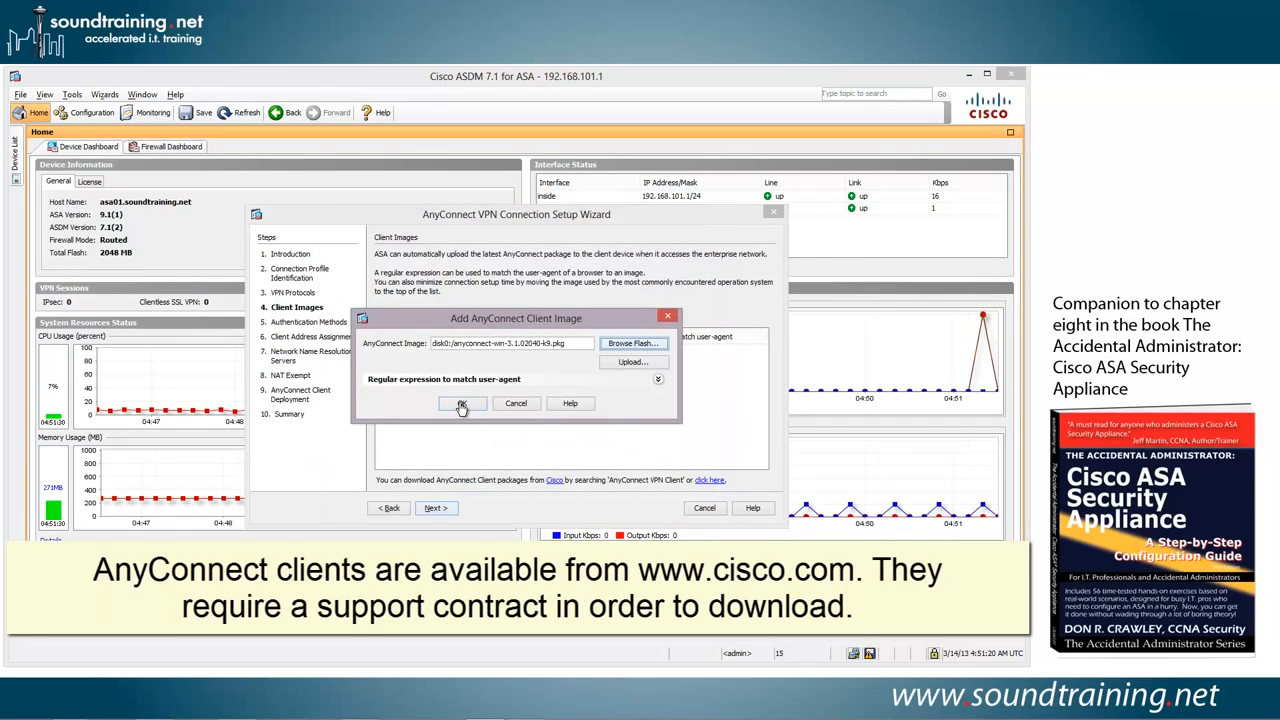
left_click(463, 403)
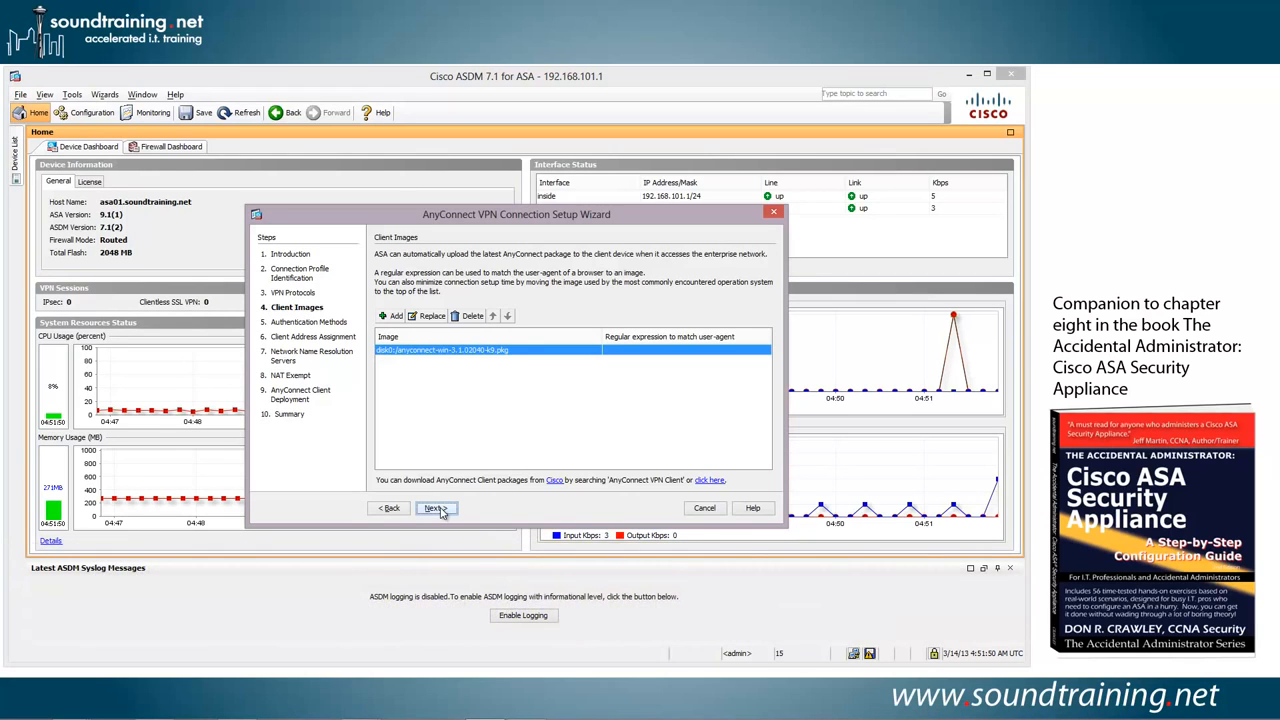
left_click(440, 510)
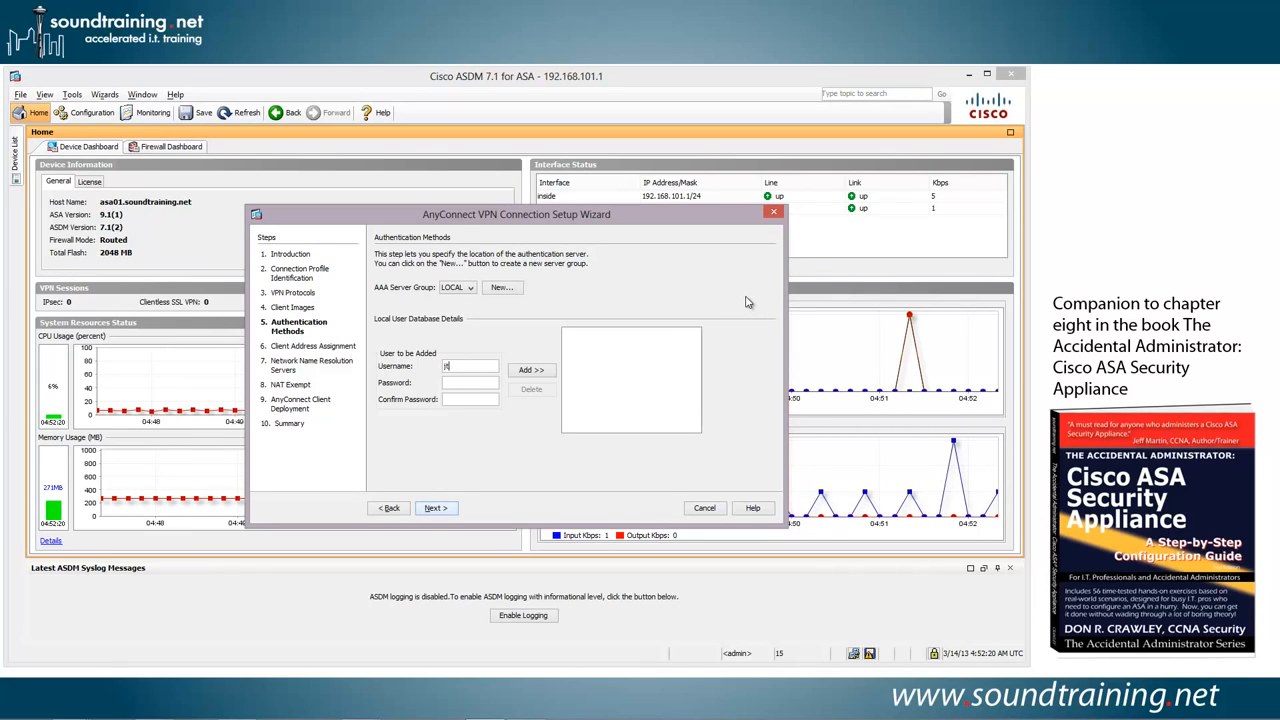
Add a local VPN user with a username and confirmed password, and continue to client address assignment
type("imberlake")
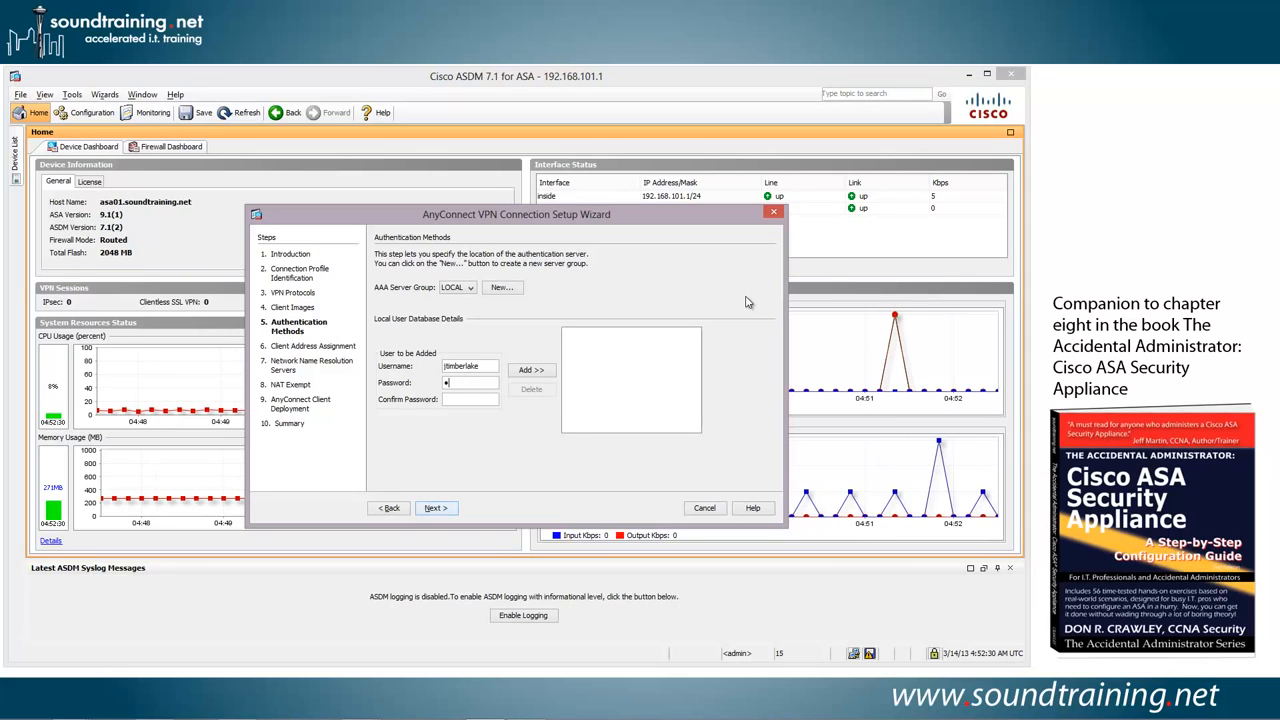
type("••••••••••••••••")
left_click(531, 371)
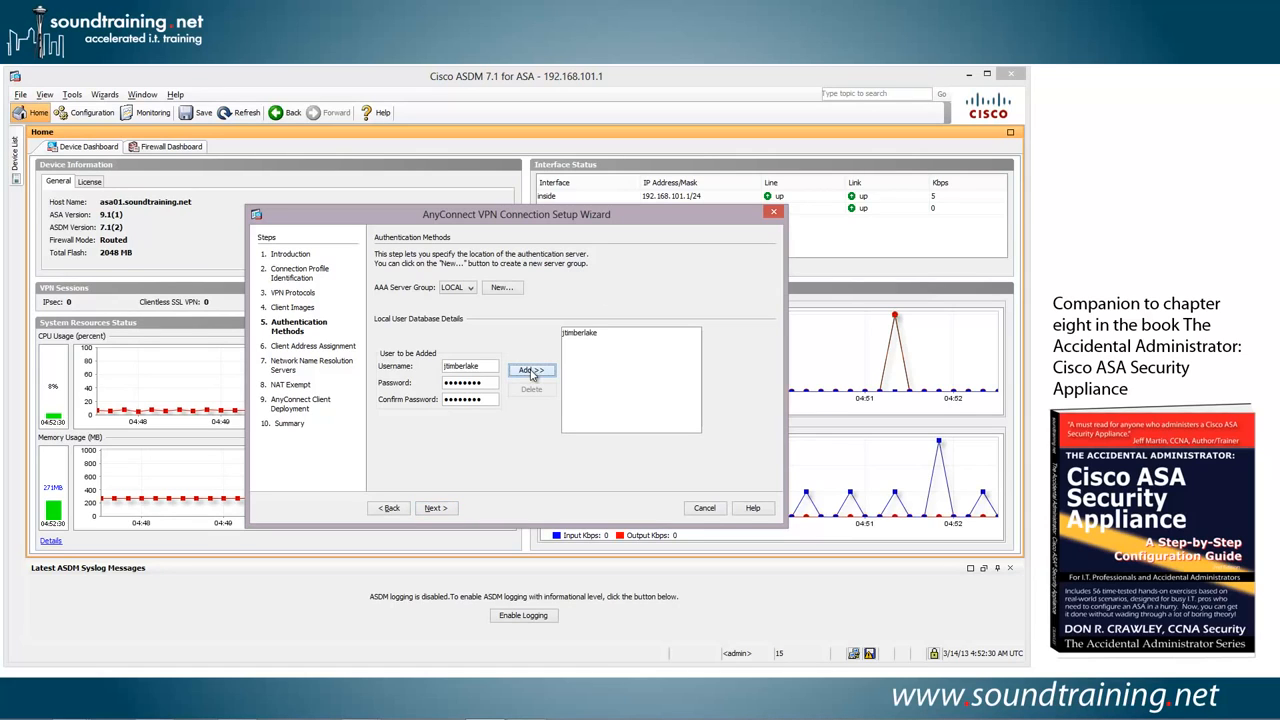
left_click(436, 508)
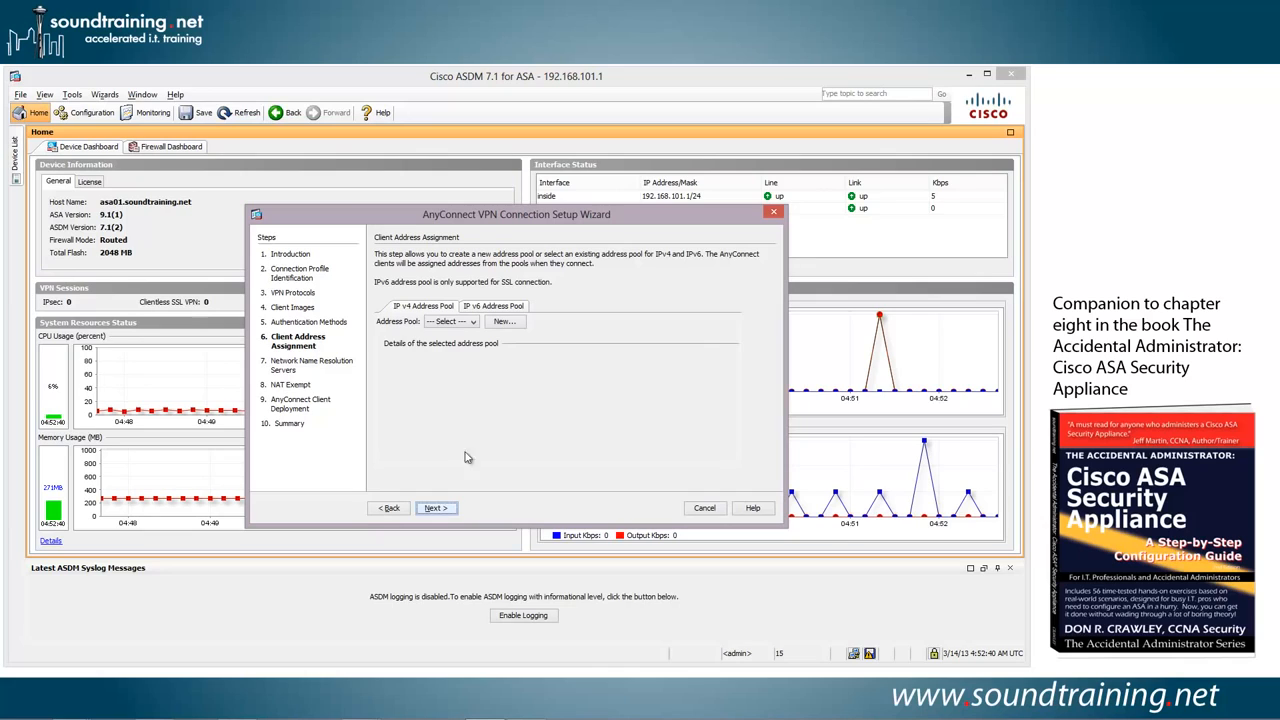
Create the IPv4 address pool net-10 from 10.0.0.1 to 10.0.0.10 with subnet mask 255.255.255.0, and continue to name resolution
left_click(503, 322)
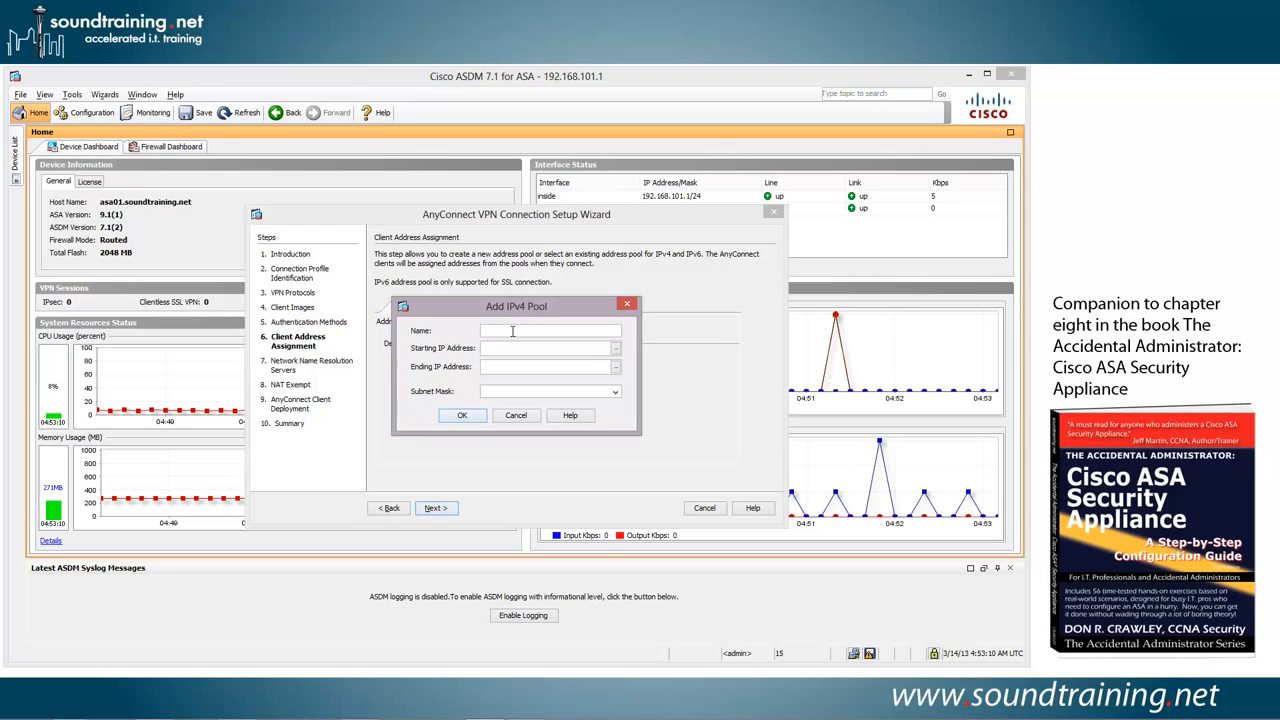
type("net-10")
key("Tab")
type("10")
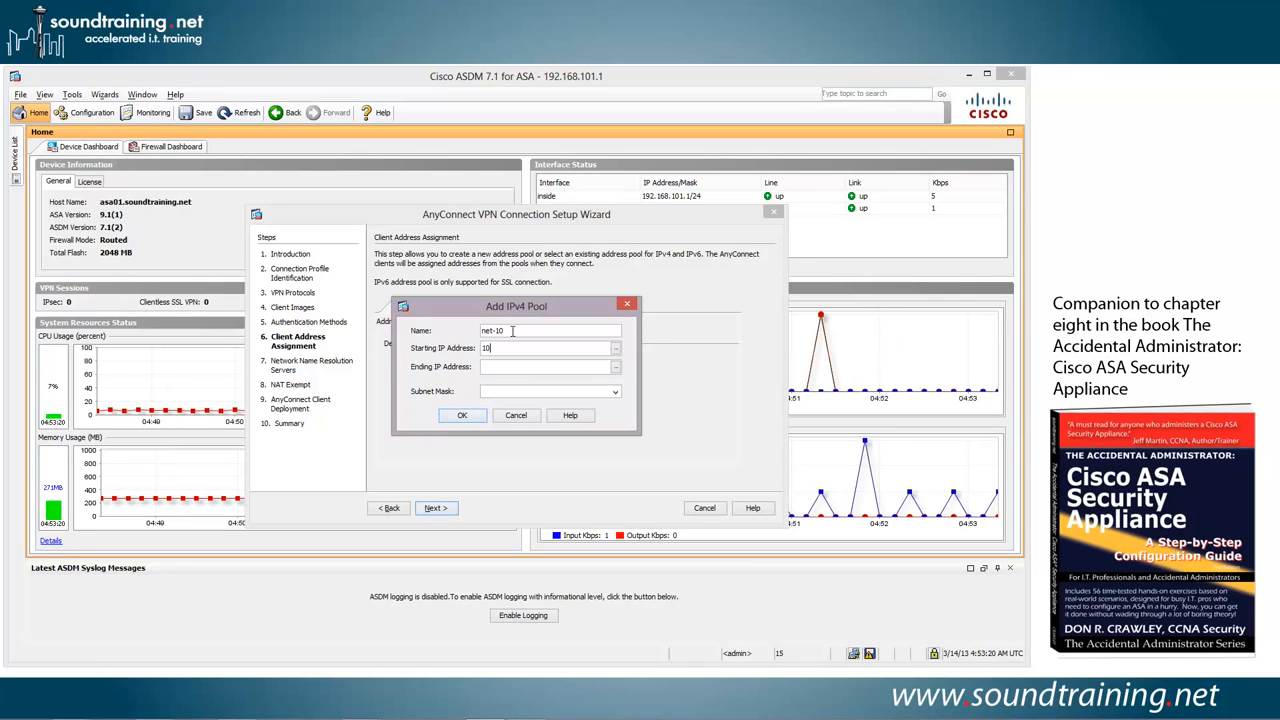
type(".0.0.1")
key("Tab")
type("10.0.0.10")
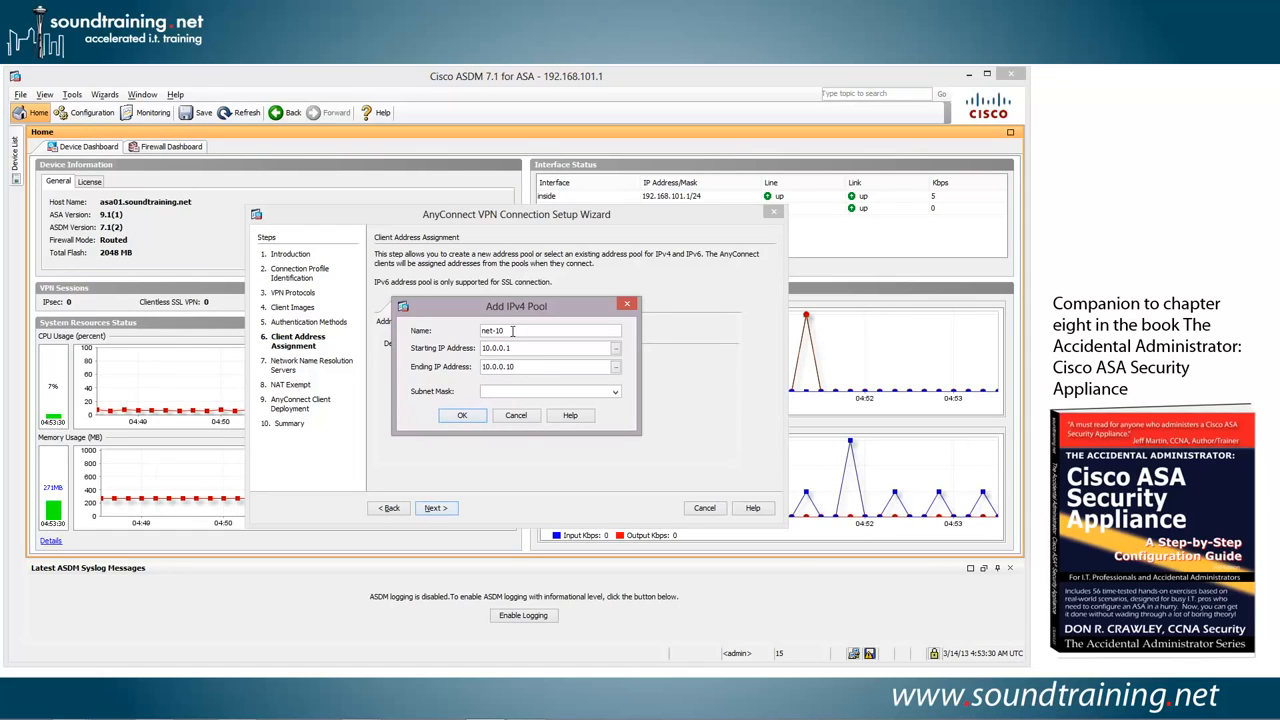
type("255.255.255.0")
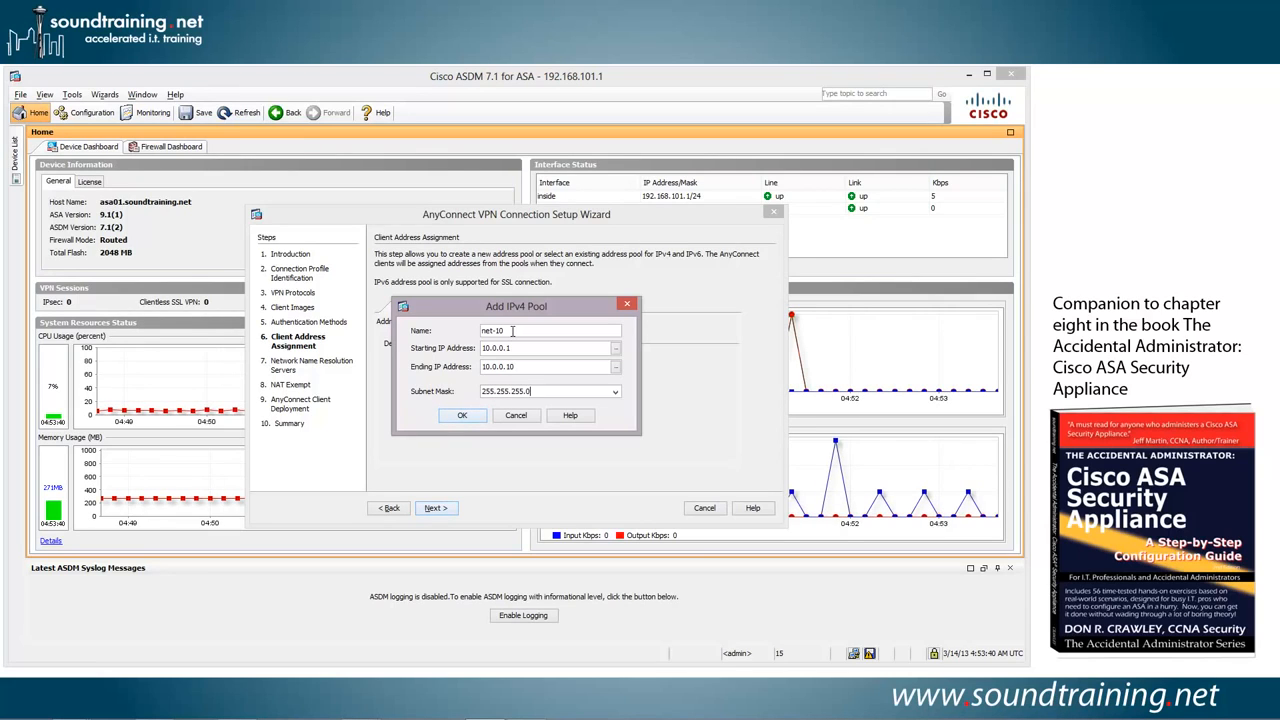
left_click(616, 393)
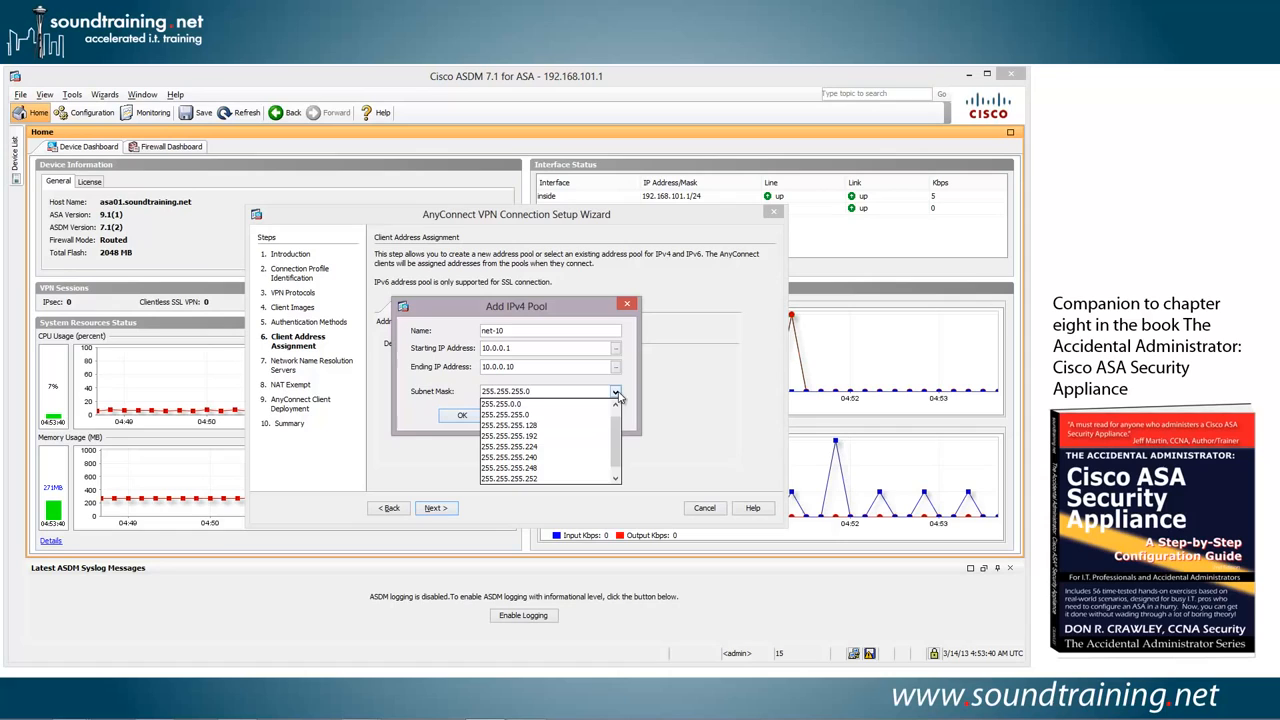
left_click(519, 415)
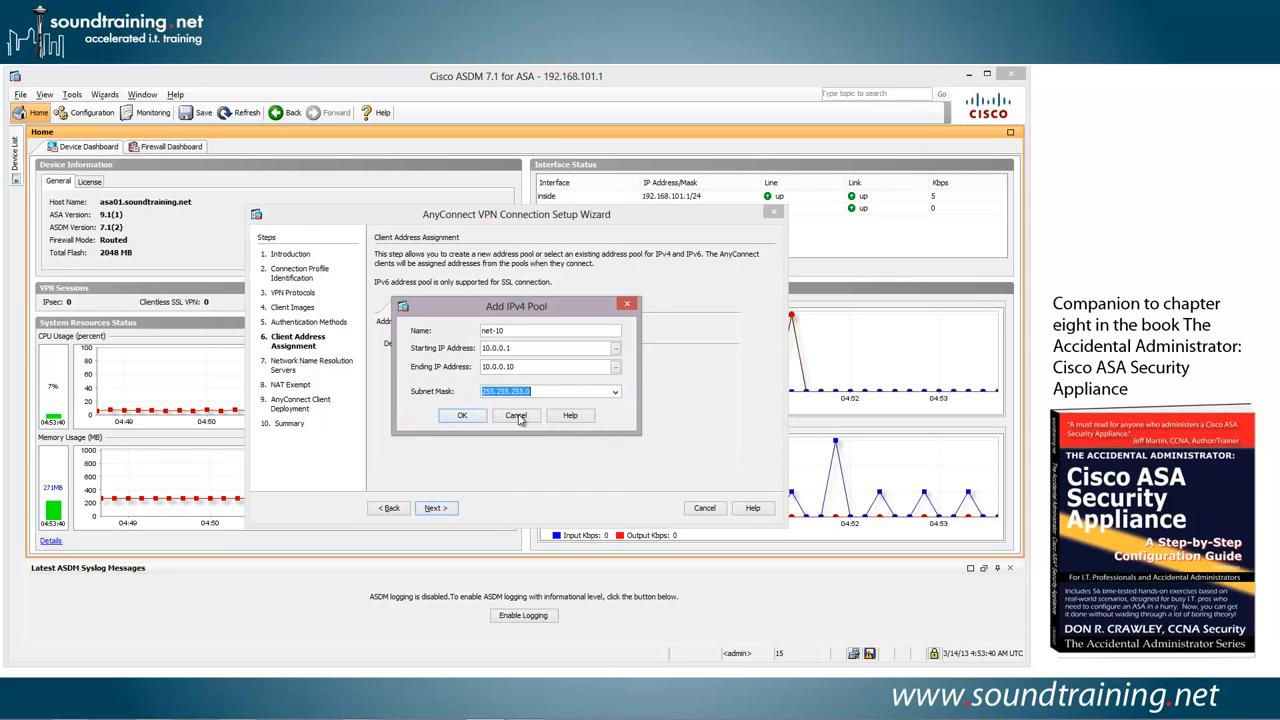
left_click(462, 418)
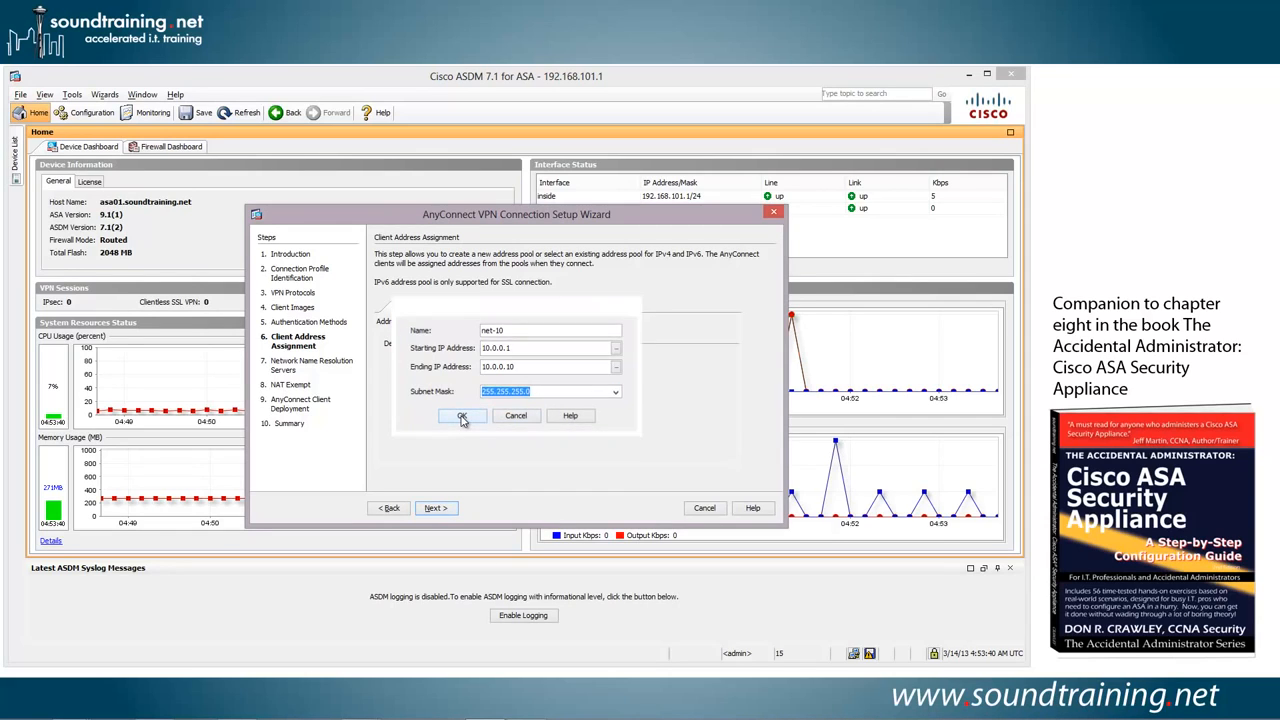
left_click(435, 512)
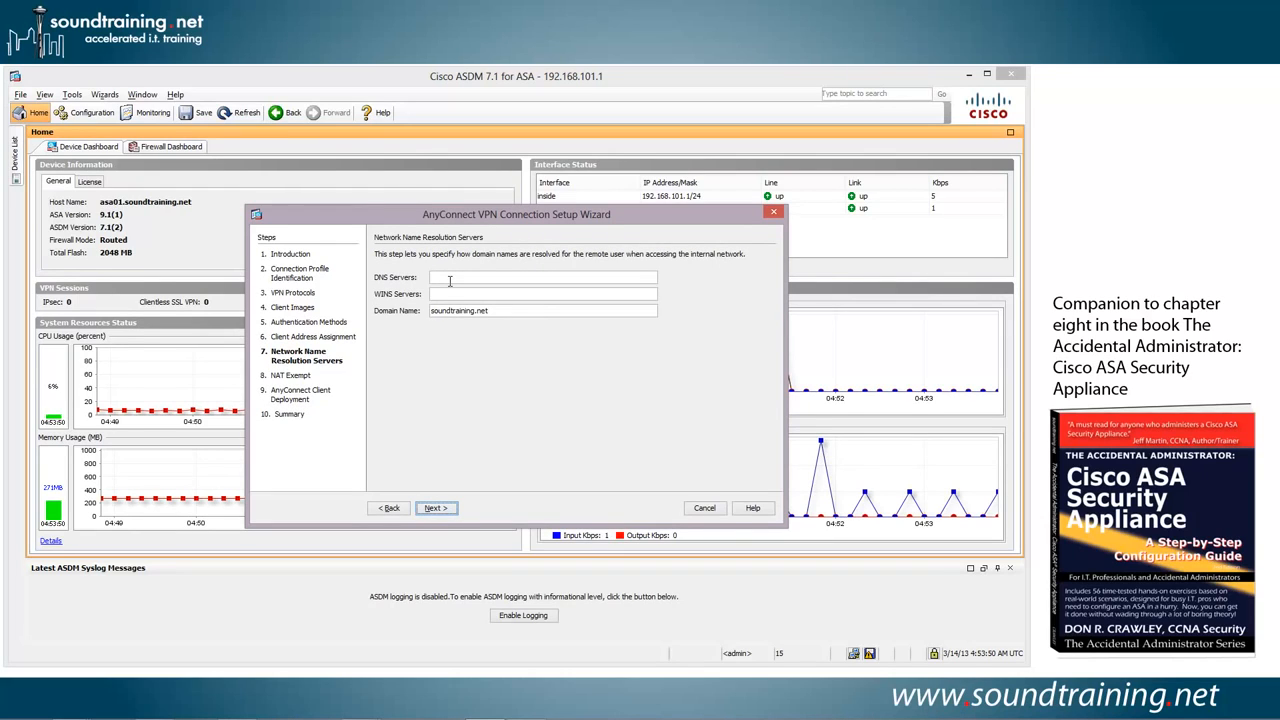
Set the DNS servers to 208.67.222.222 and 208.67.220.220 and continue to the NAT exemption settings
left_click(517, 275)
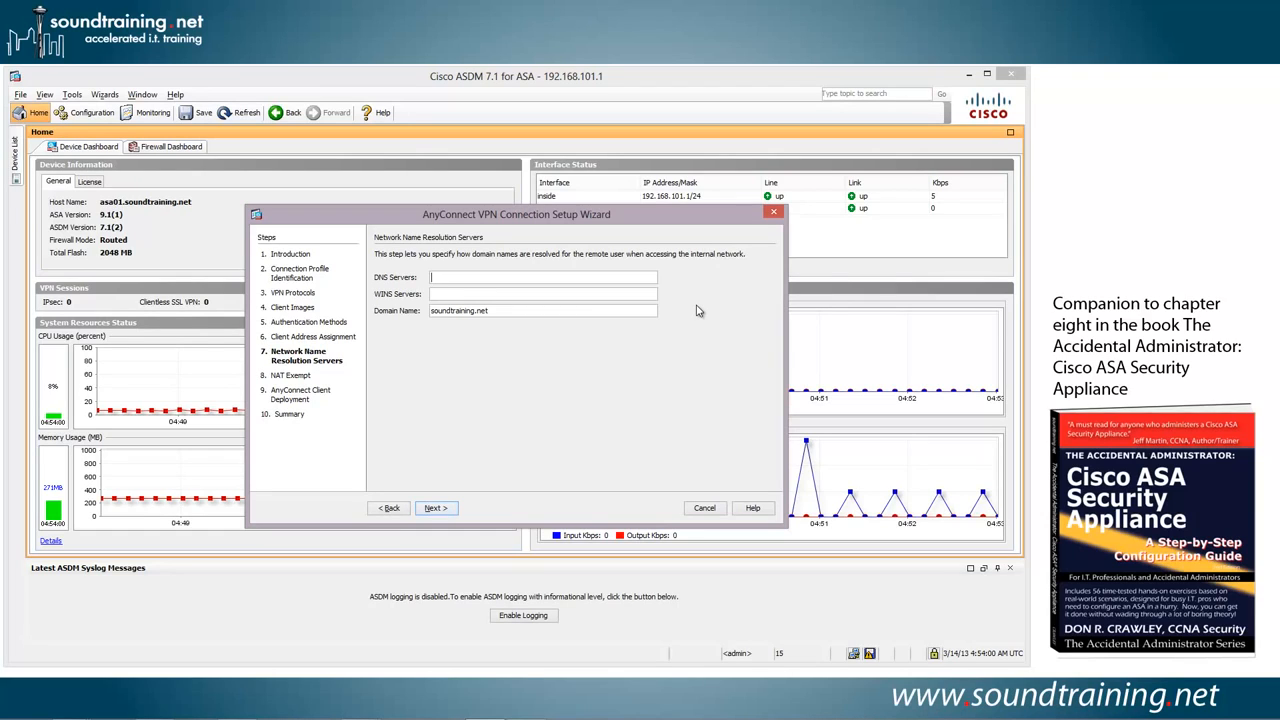
type("208.67.222.2")
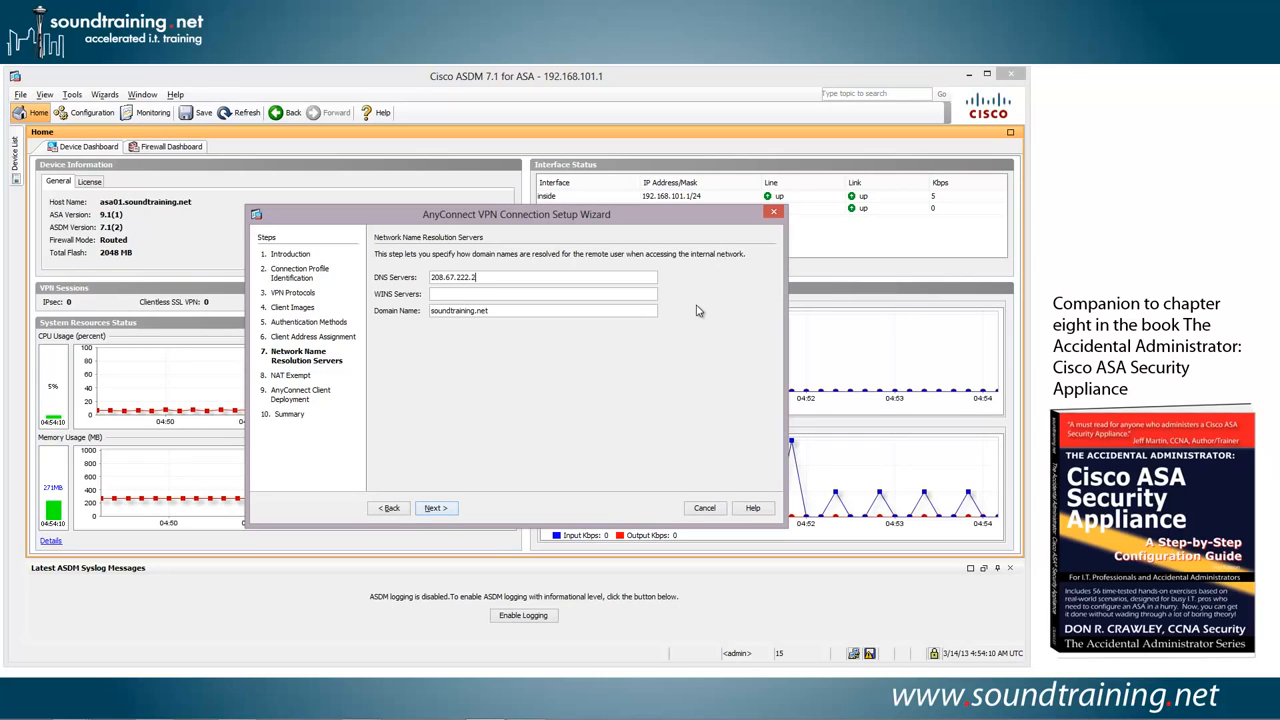
type("22 208.67.220.220")
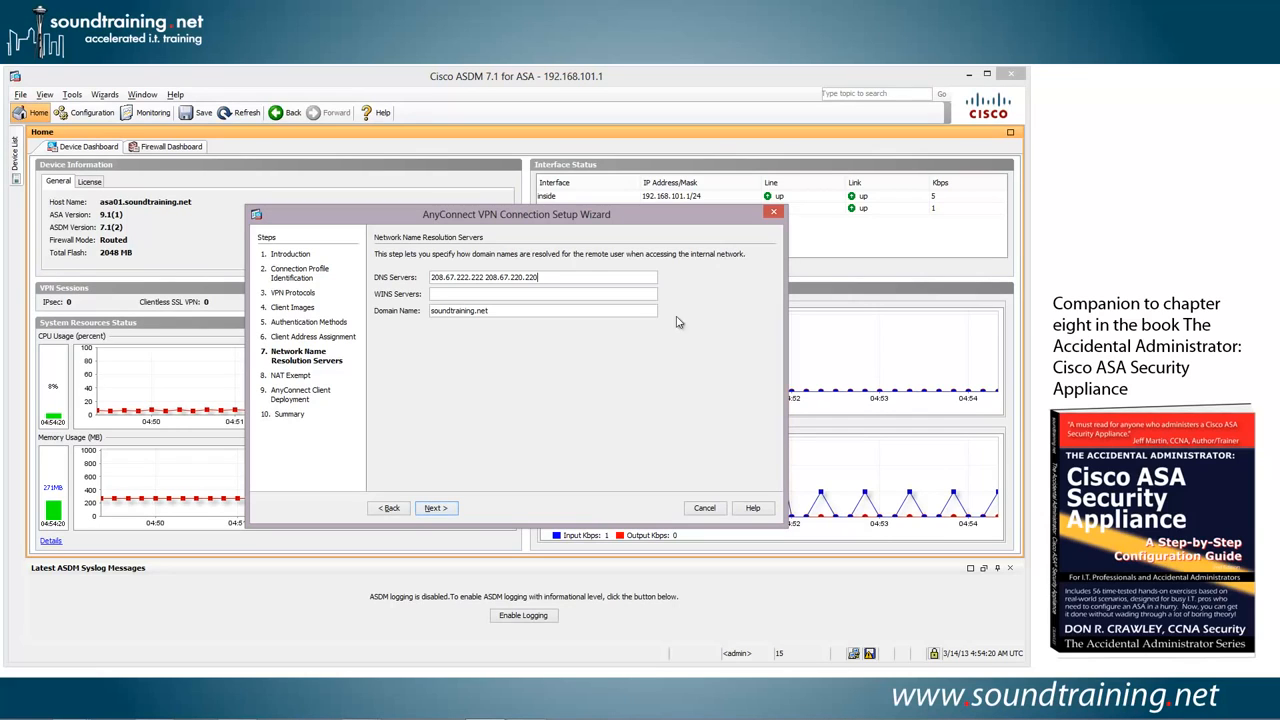
left_click(436, 508)
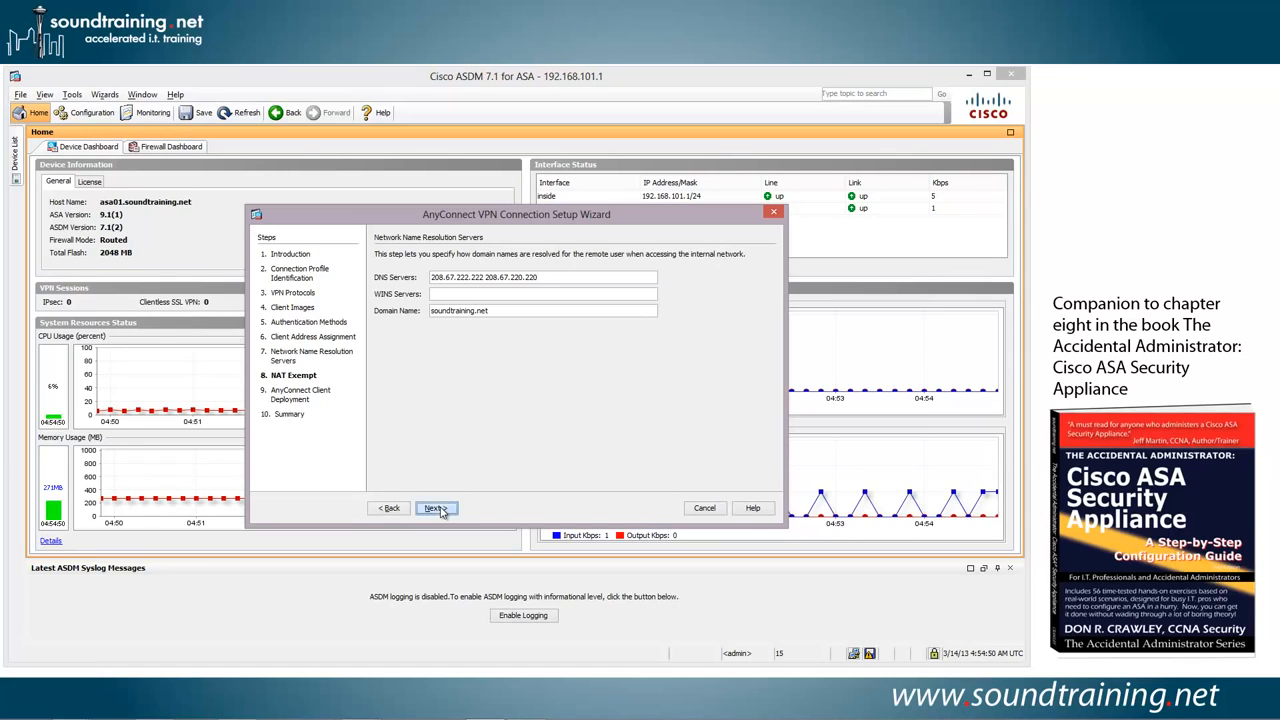
Exempt VPN traffic from network address translation and continue to client deployment
left_click(381, 279)
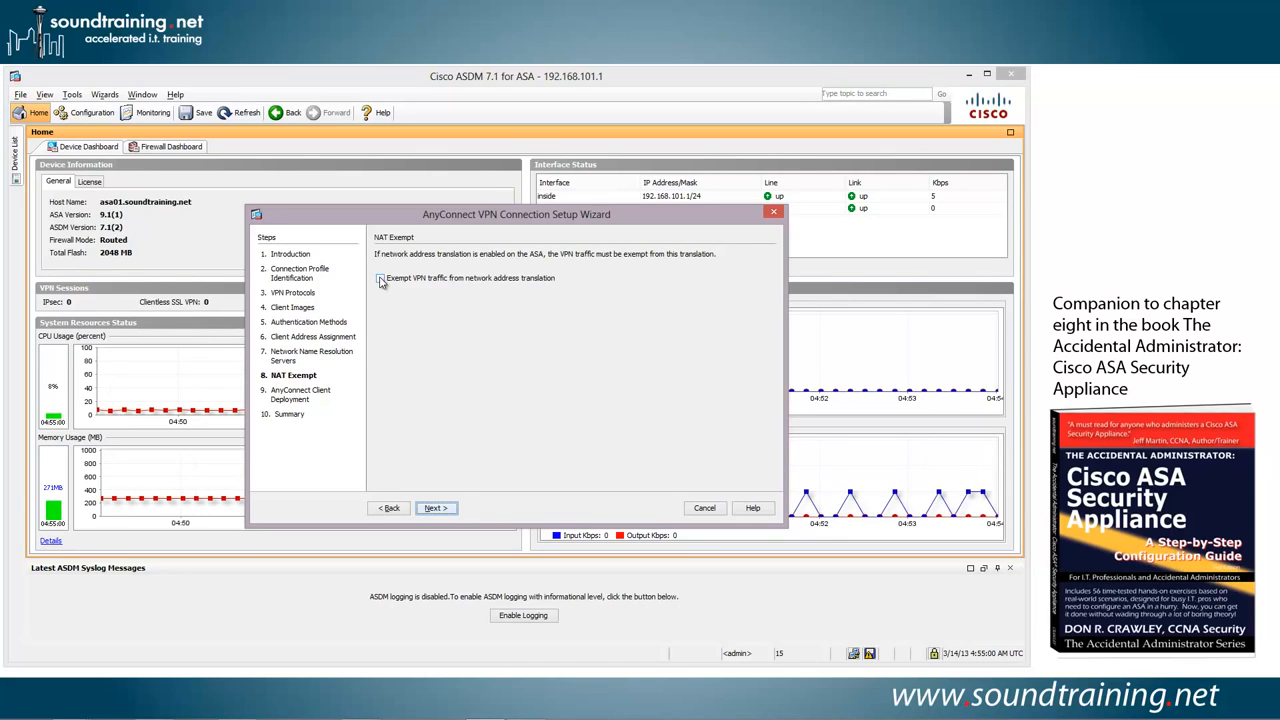
left_click(381, 280)
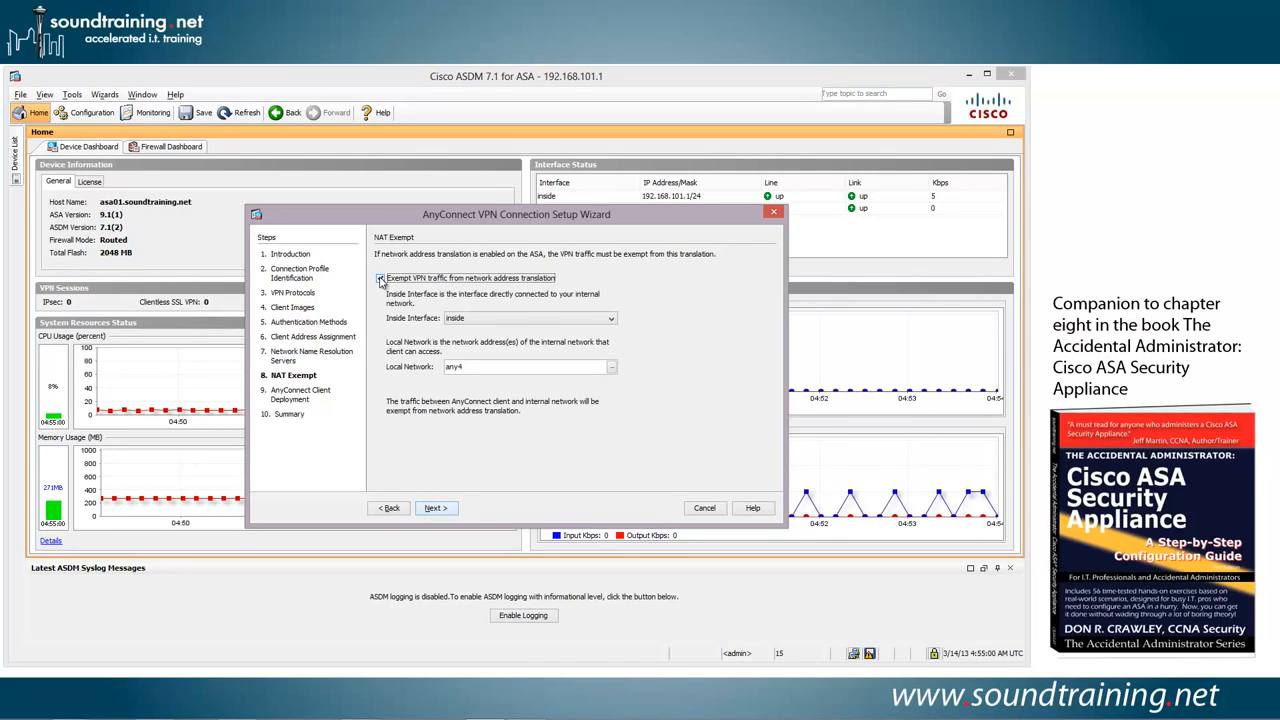
left_click(437, 508)
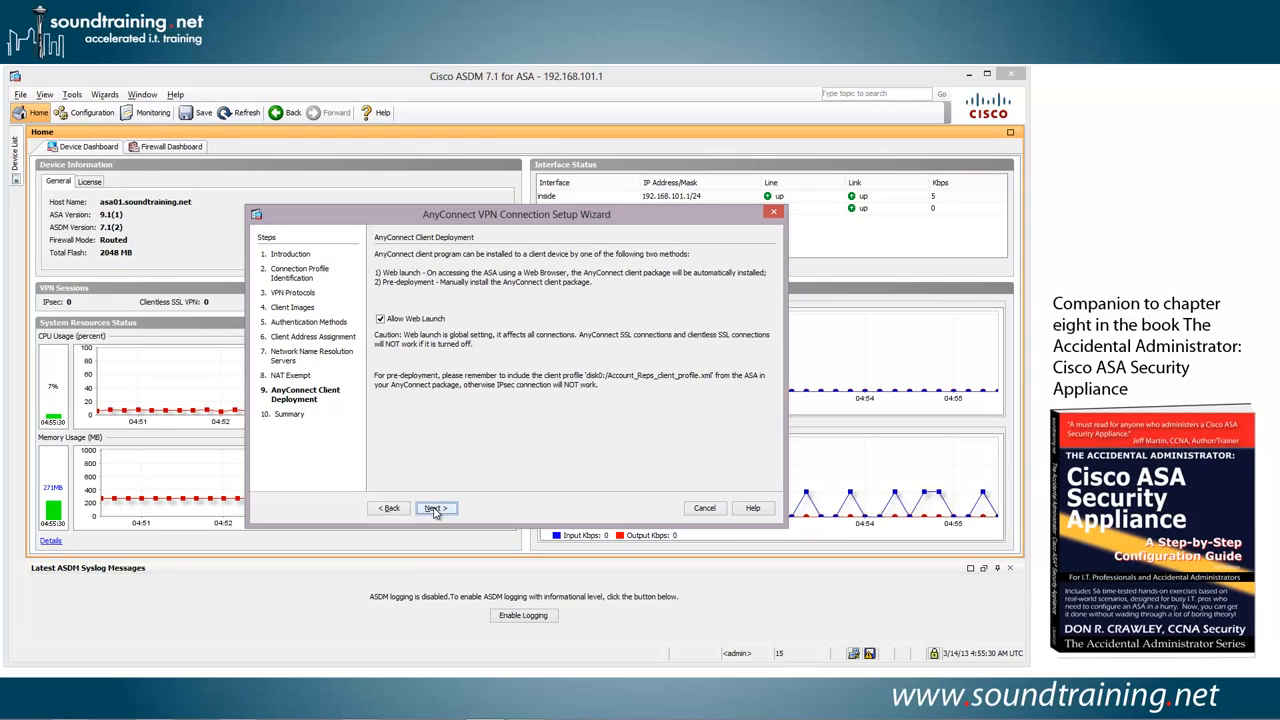
Accept the client deployment settings, finish the wizard and send the generated CLI commands to the ASA
left_click(434, 508)
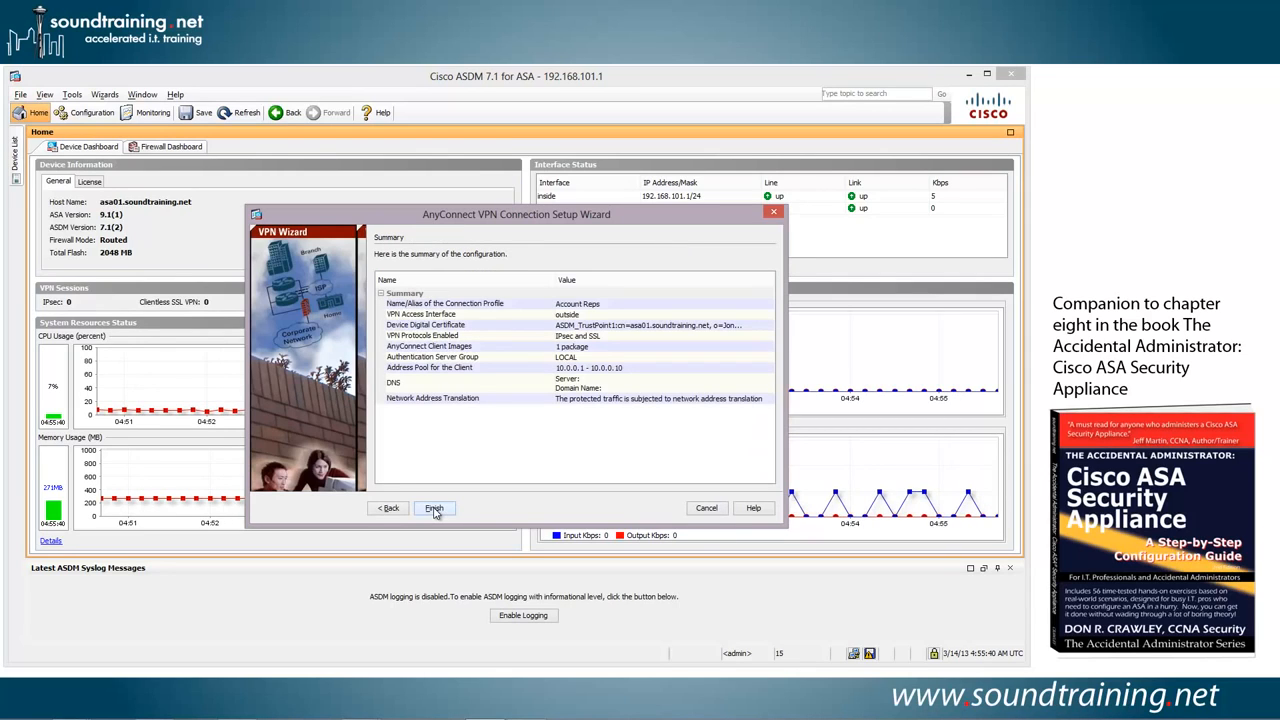
left_click(434, 508)
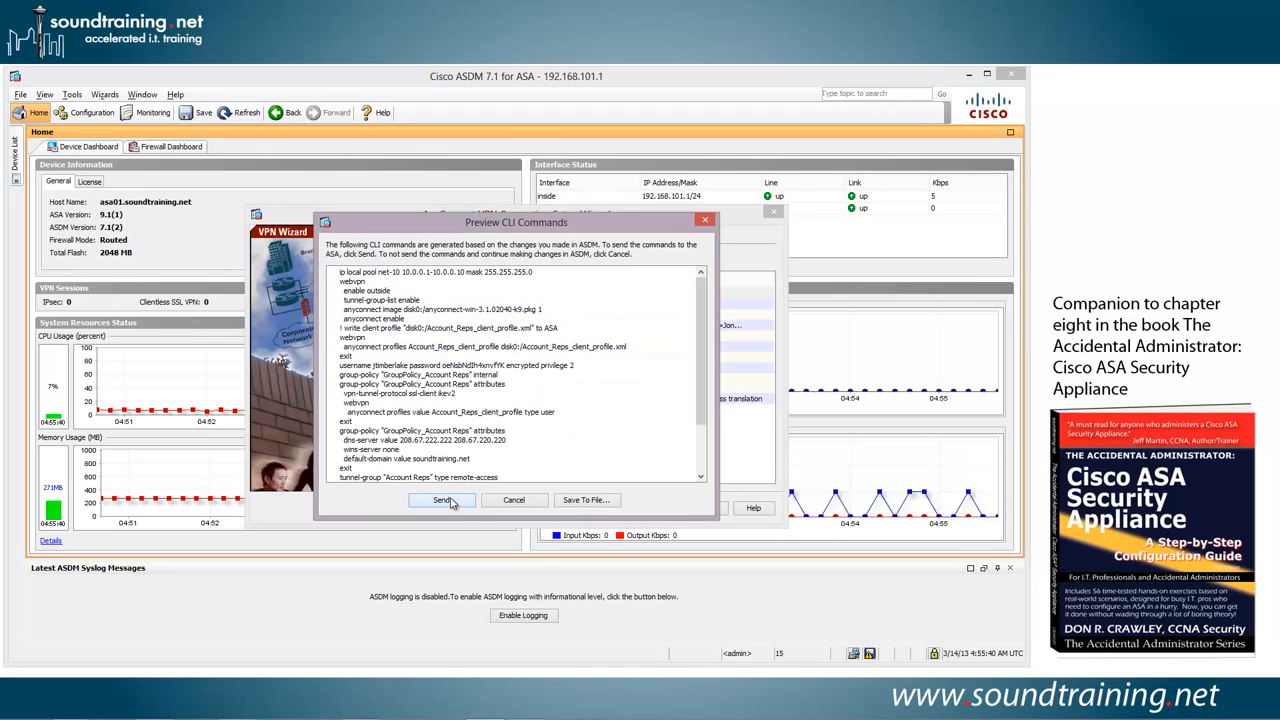
left_click(443, 500)
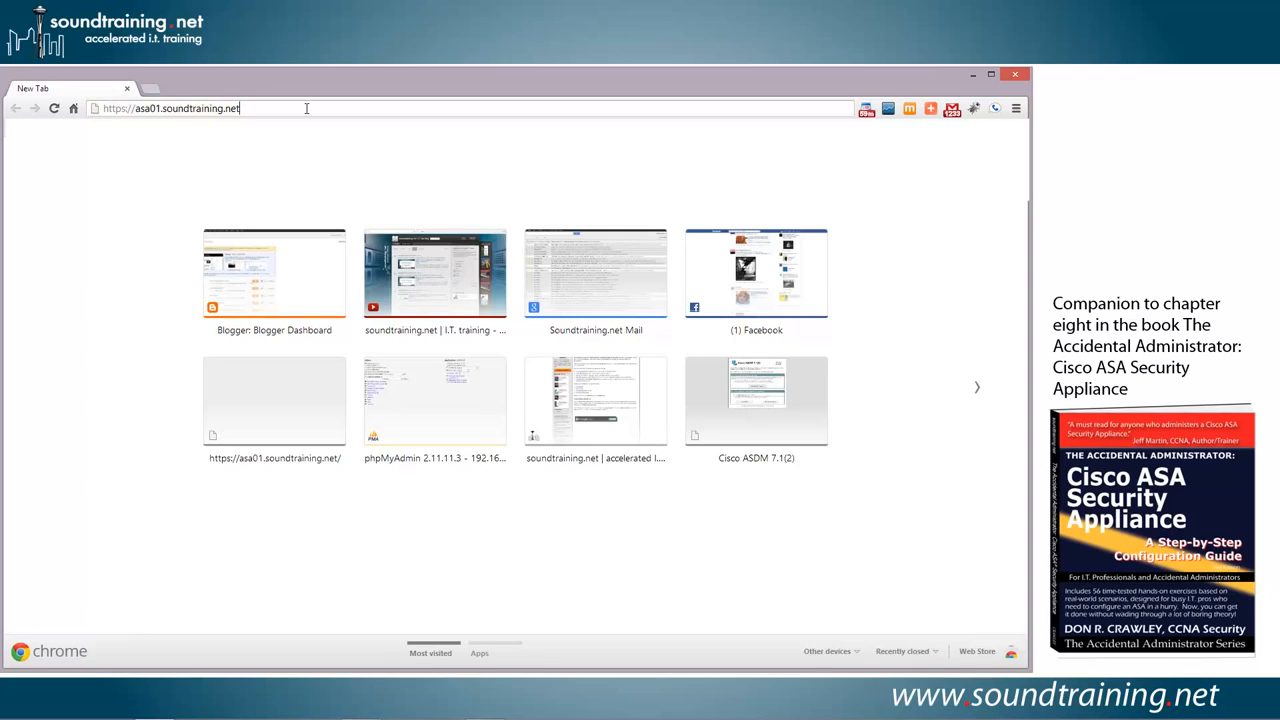
key("Return")
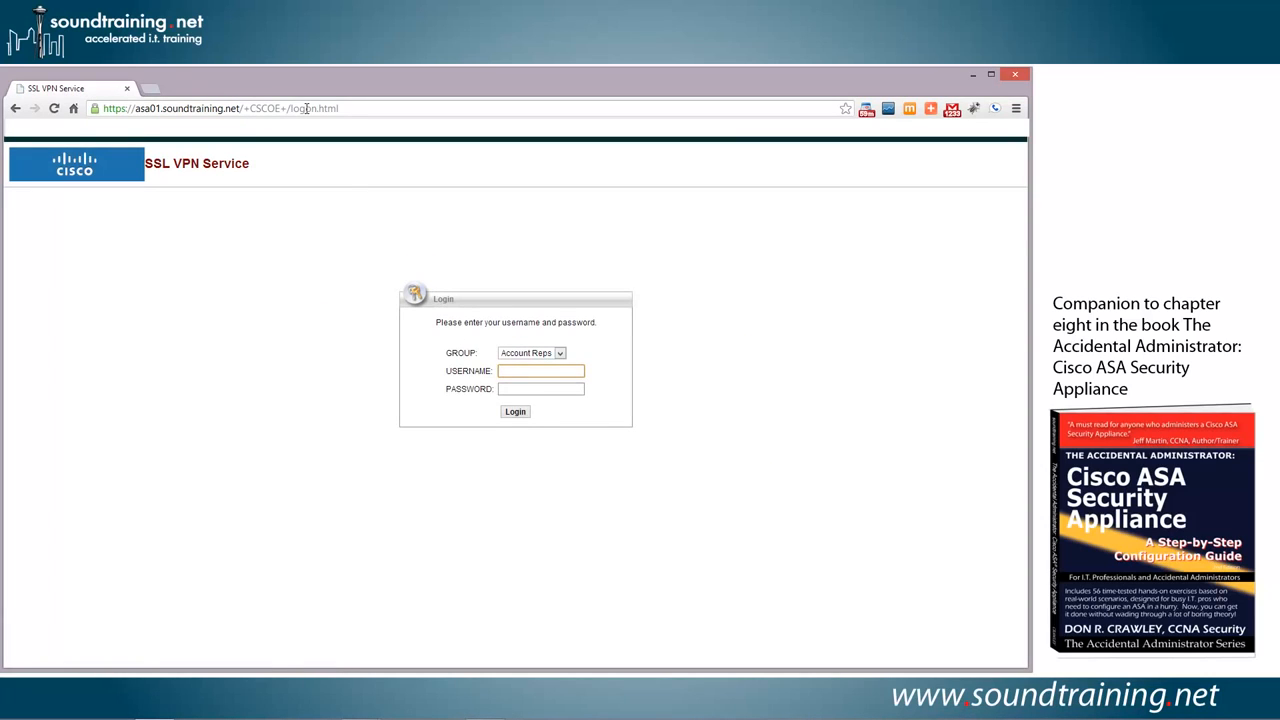
type("timberlake")
key("Tab")
type("••••••••")
key("Tab")
key("Return")
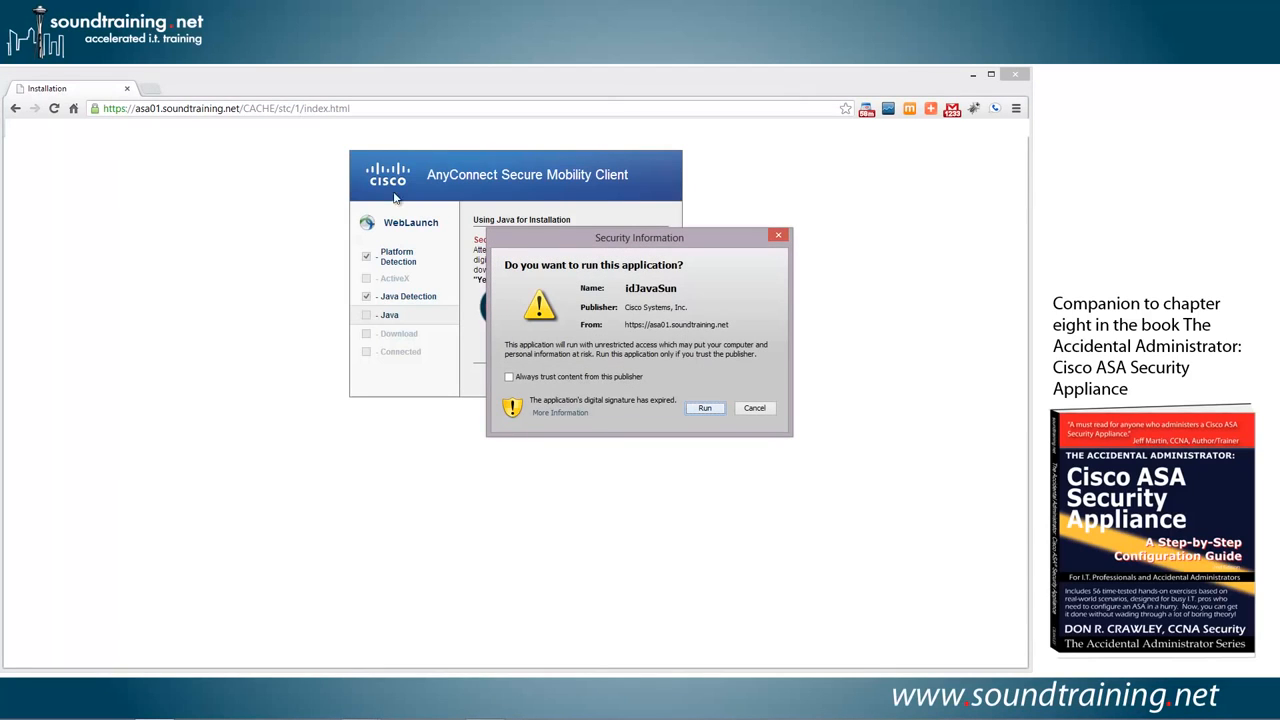
left_click(713, 411)
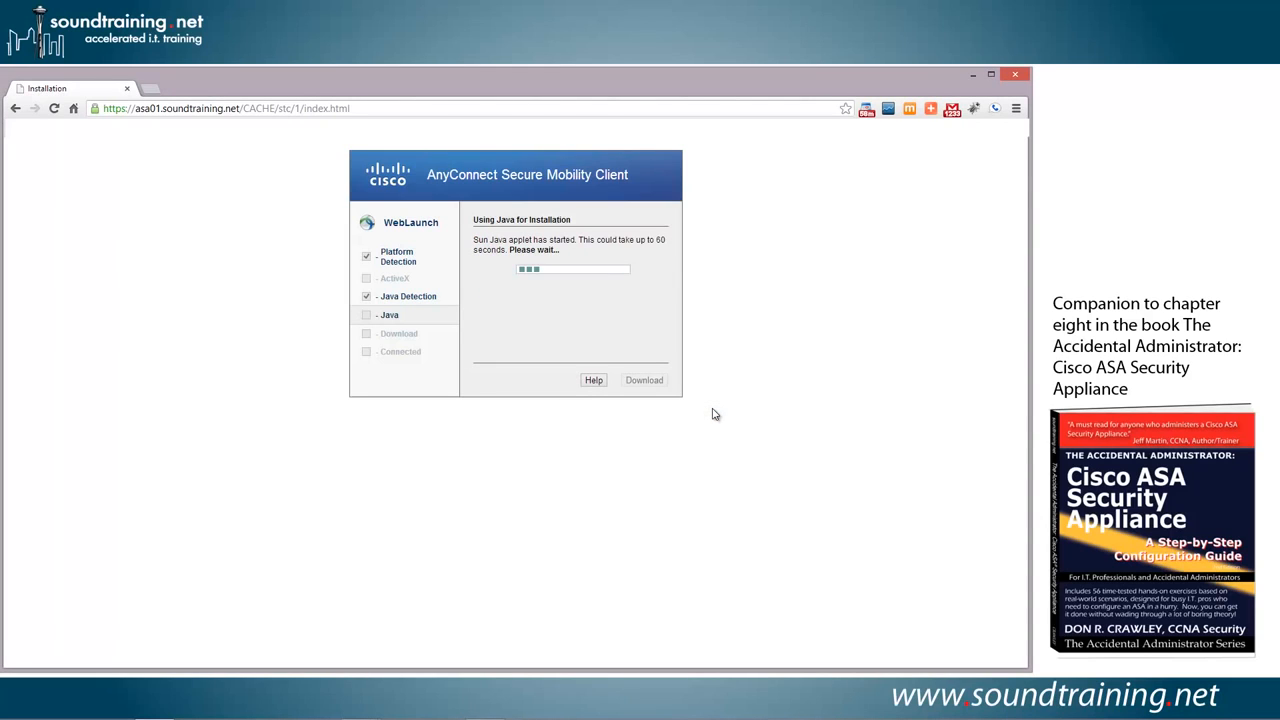